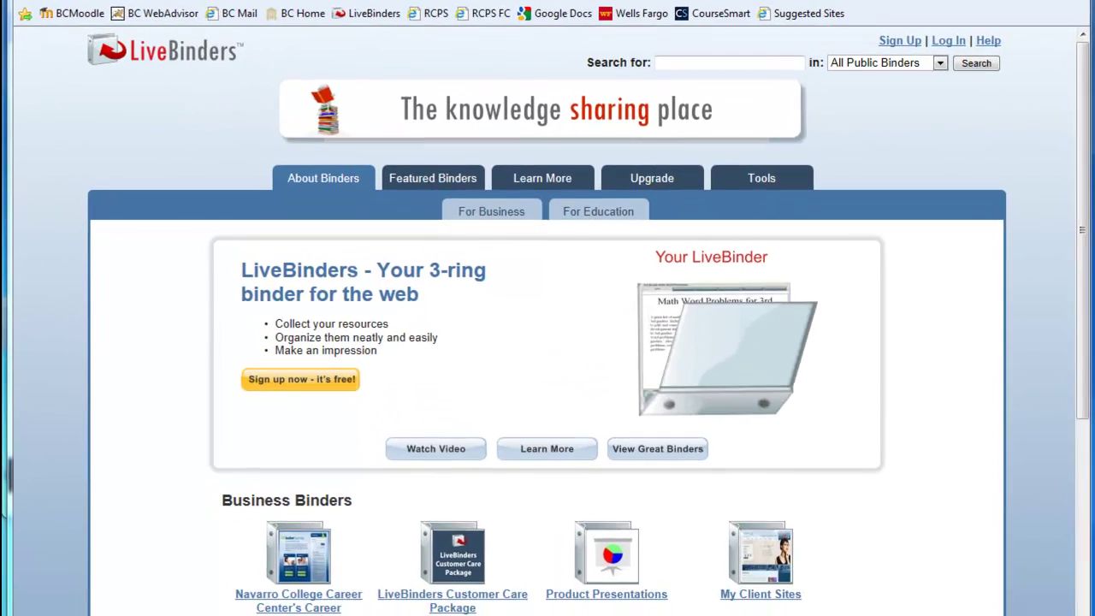
Open the new-account sign-up form and step through its username, email and password fields
{"action": "left_click", "coordinate": [261, 24]}
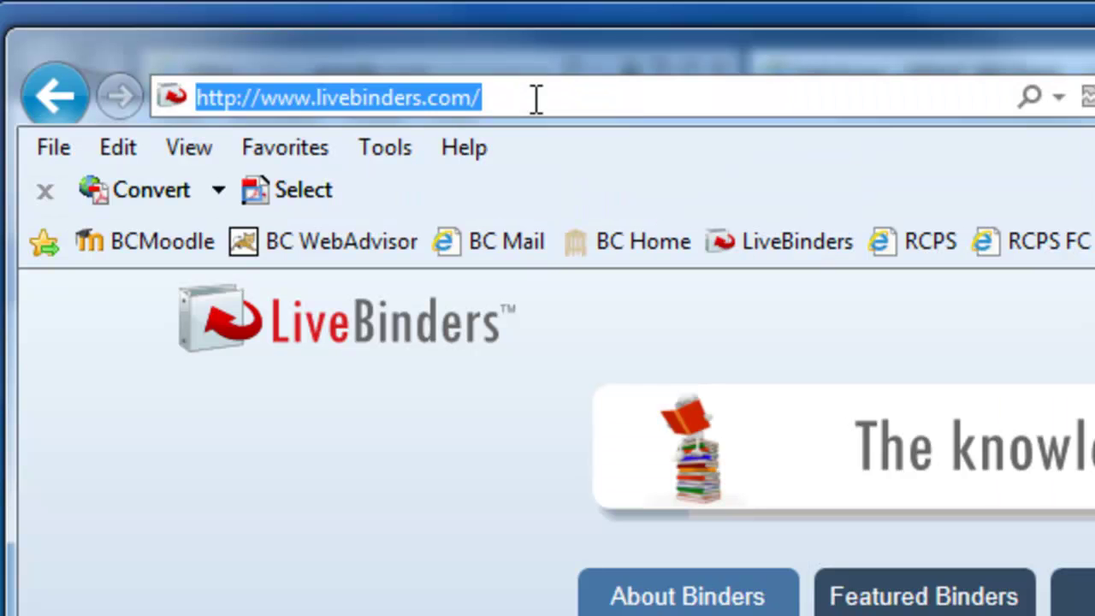
{"action": "left_click", "coordinate": [388, 386]}
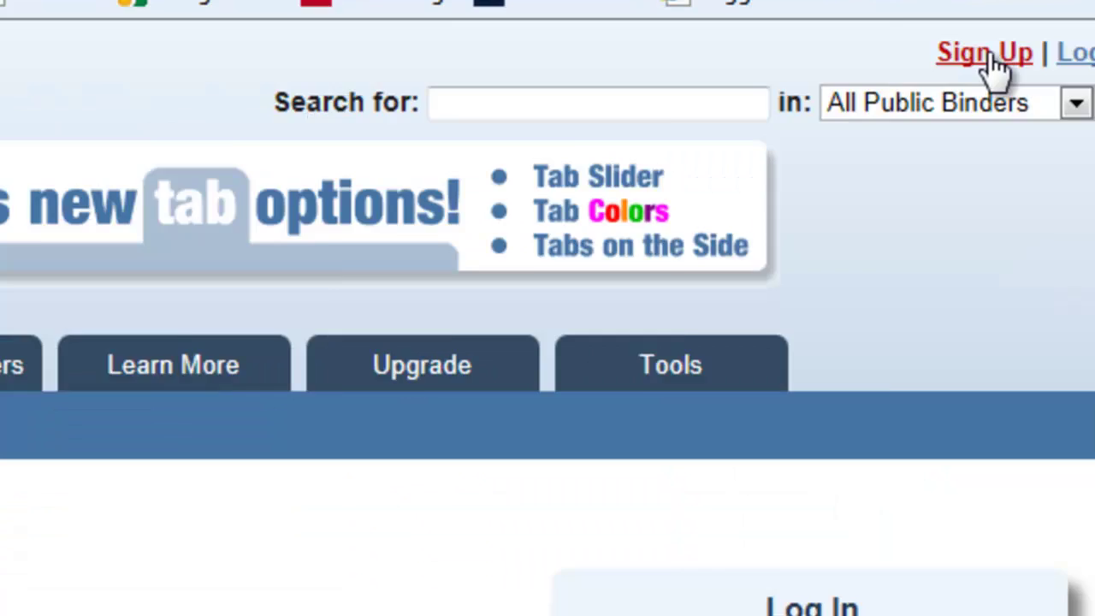
{"action": "left_click", "coordinate": [590, 364]}
{"action": "left_click", "coordinate": [252, 190]}
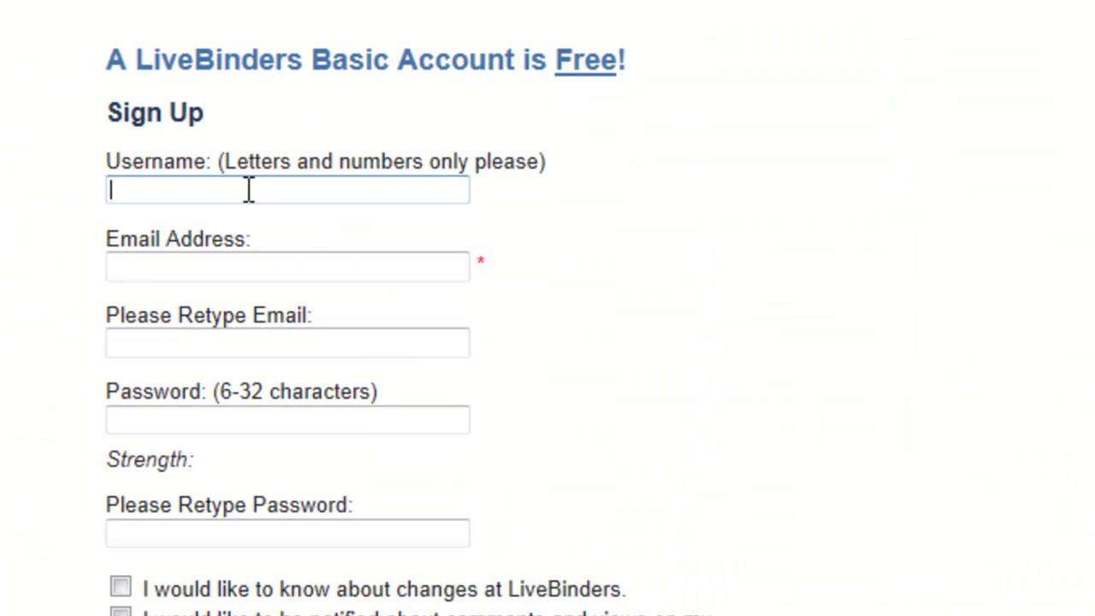
{"action": "left_click", "coordinate": [194, 272]}
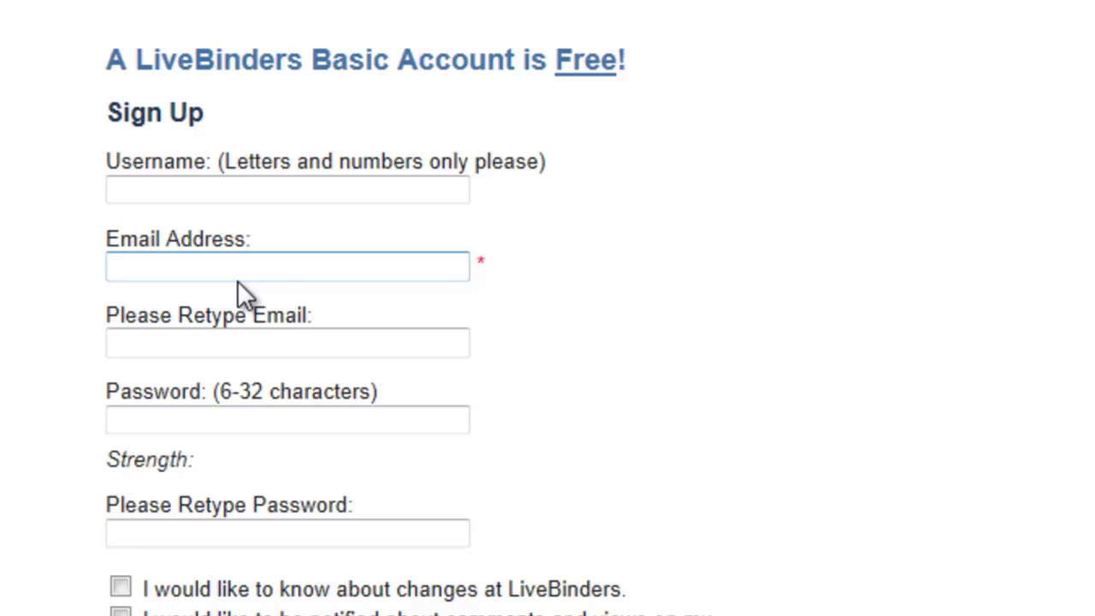
{"action": "left_click", "coordinate": [296, 353]}
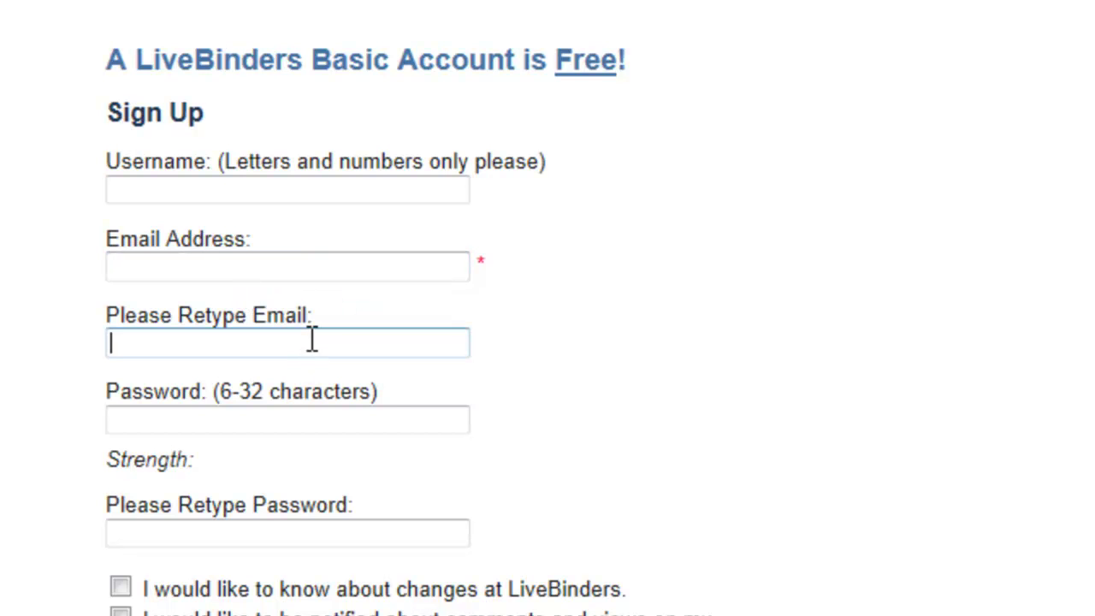
{"action": "left_click", "coordinate": [349, 425]}
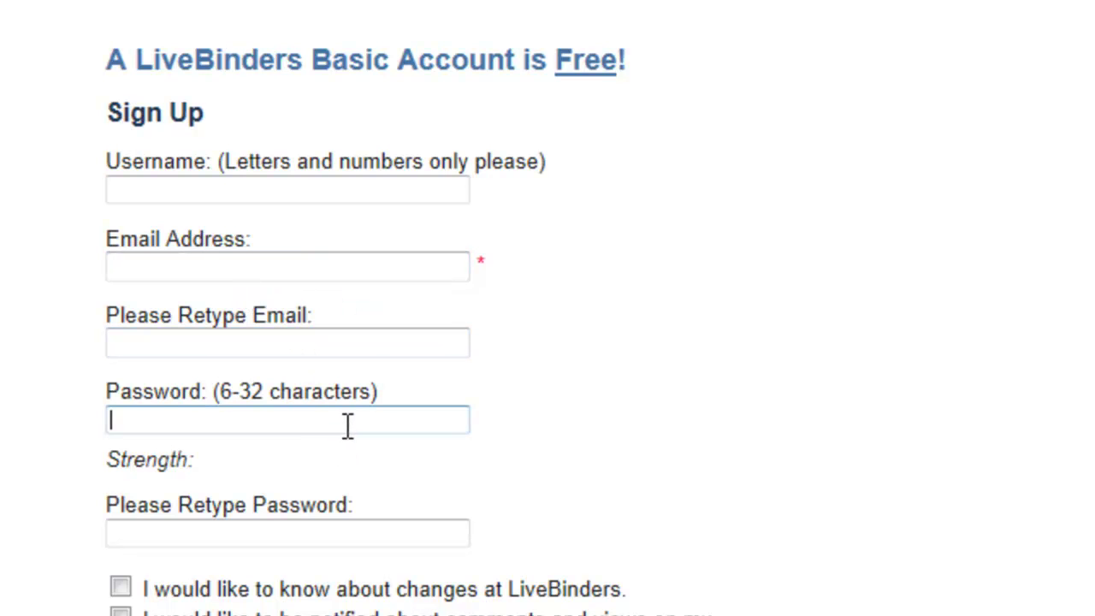
{"action": "left_click", "coordinate": [367, 525]}
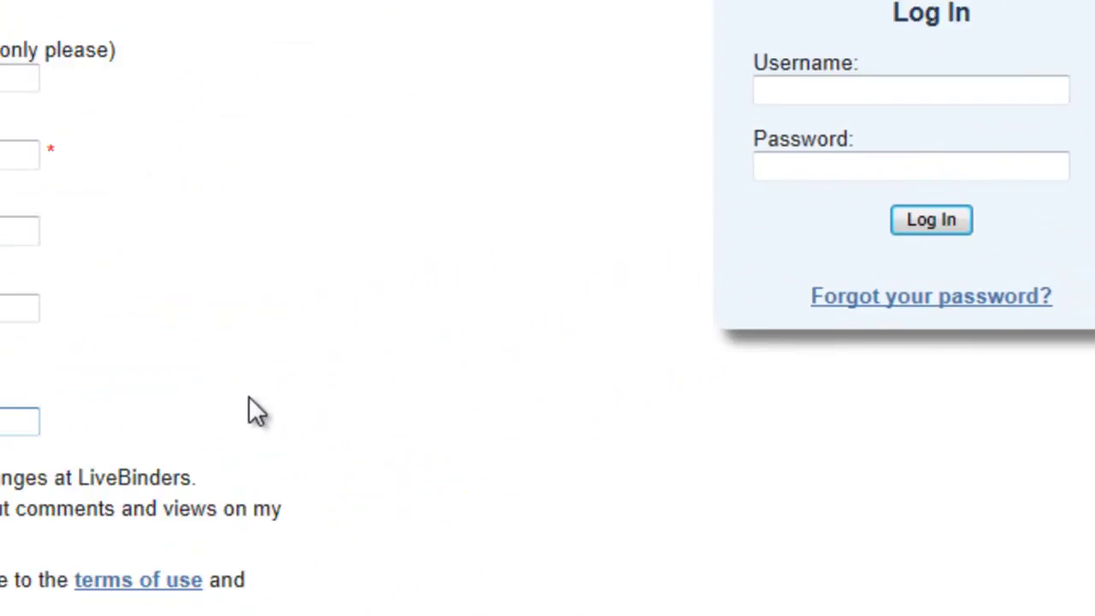
Log in with the existing account's username and password
{"action": "left_click", "coordinate": [641, 144]}
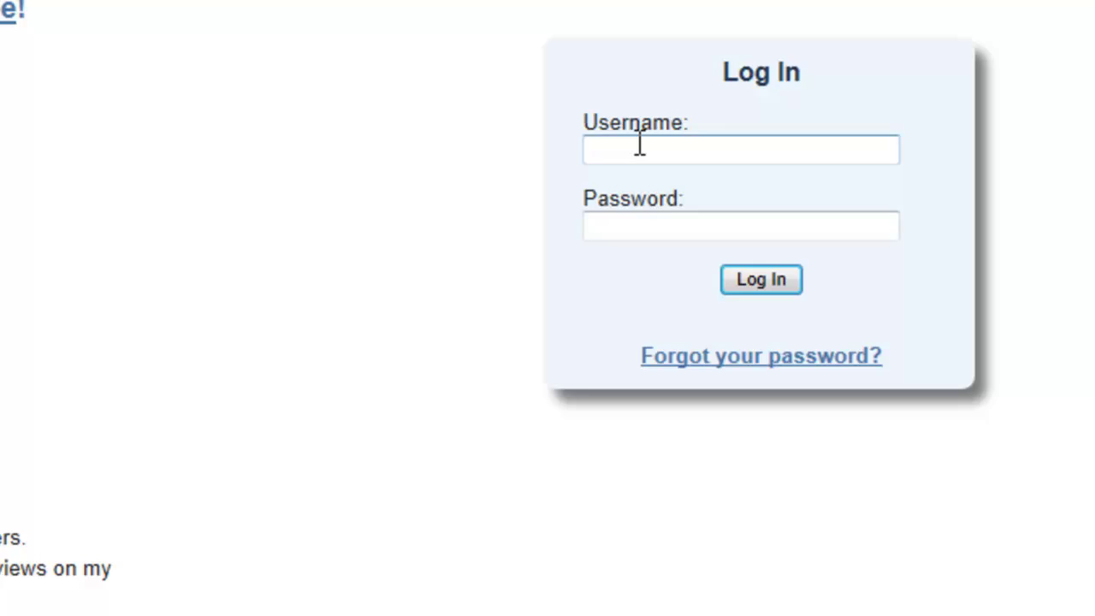
{"action": "type", "text": "hjhill"}
{"action": "key", "text": "Tab"}
{"action": "type", "text": "•••••••••"}
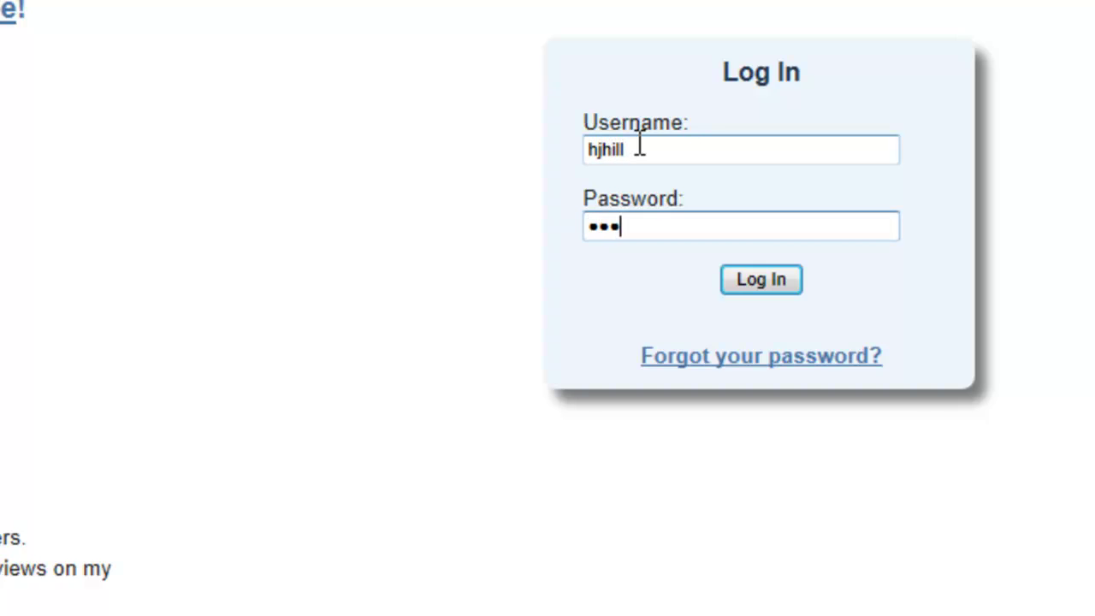
{"action": "left_click", "coordinate": [771, 283]}
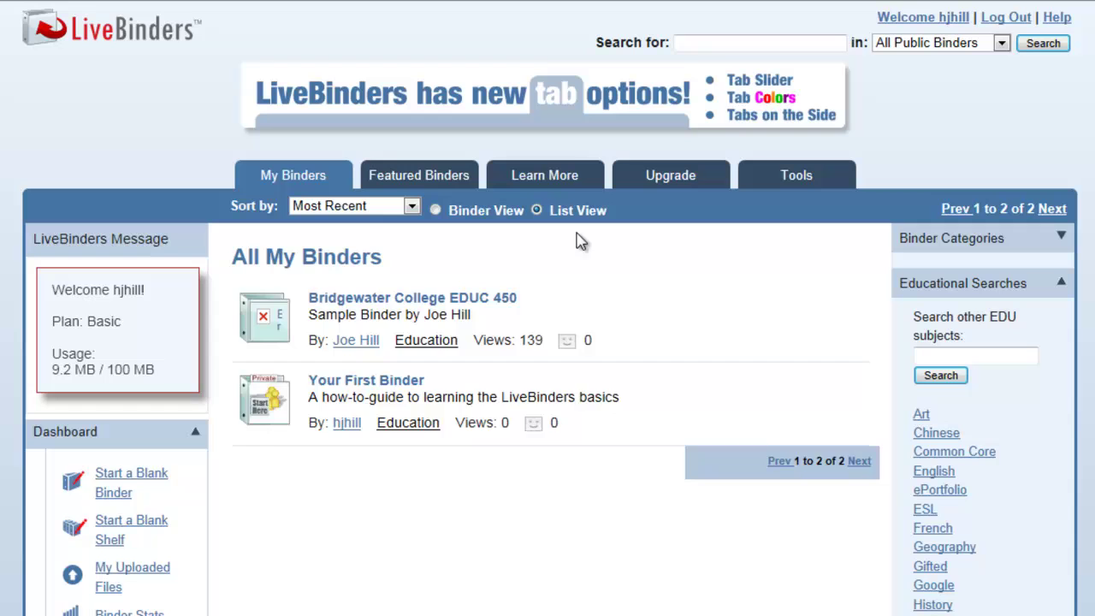
Choose Start a Blank Binder from the All My Binders dashboard
{"action": "mouse_move", "coordinate": [343, 303]}
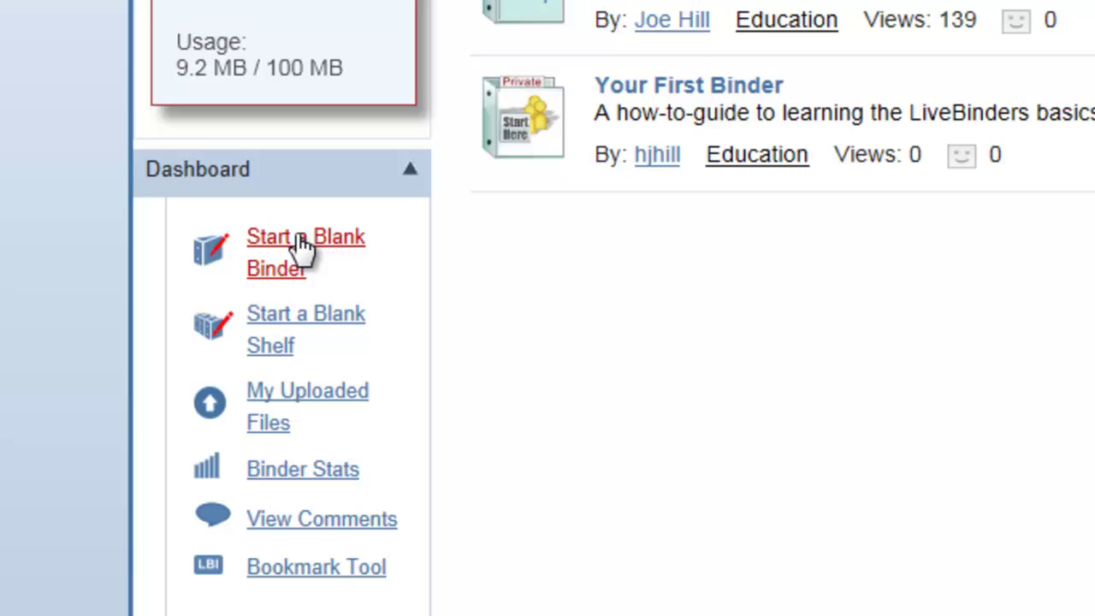
{"action": "left_click", "coordinate": [280, 242]}
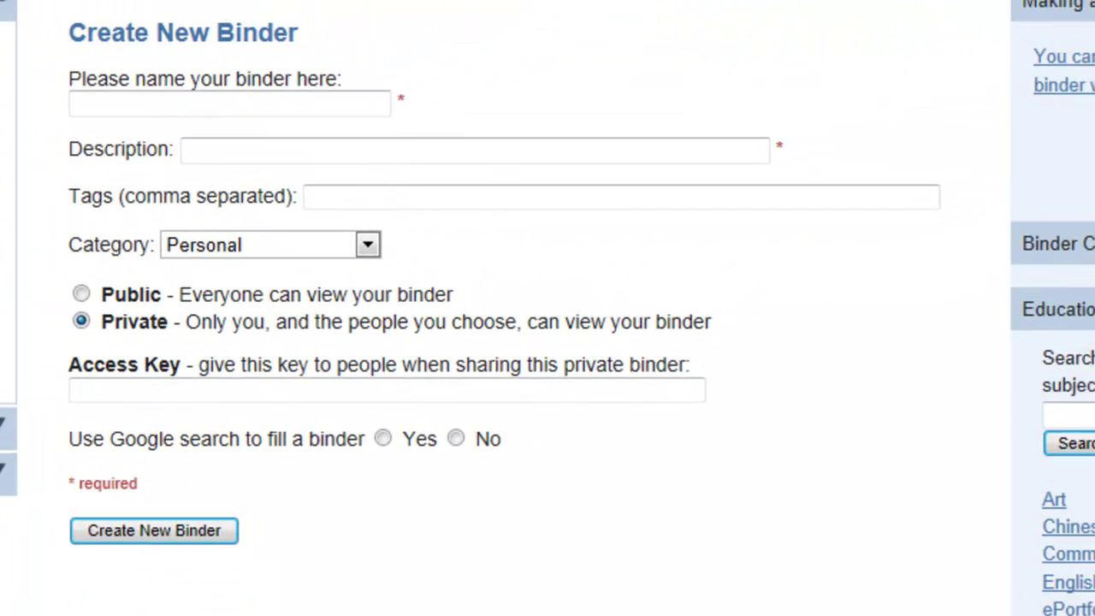
{"action": "left_click", "coordinate": [236, 106]}
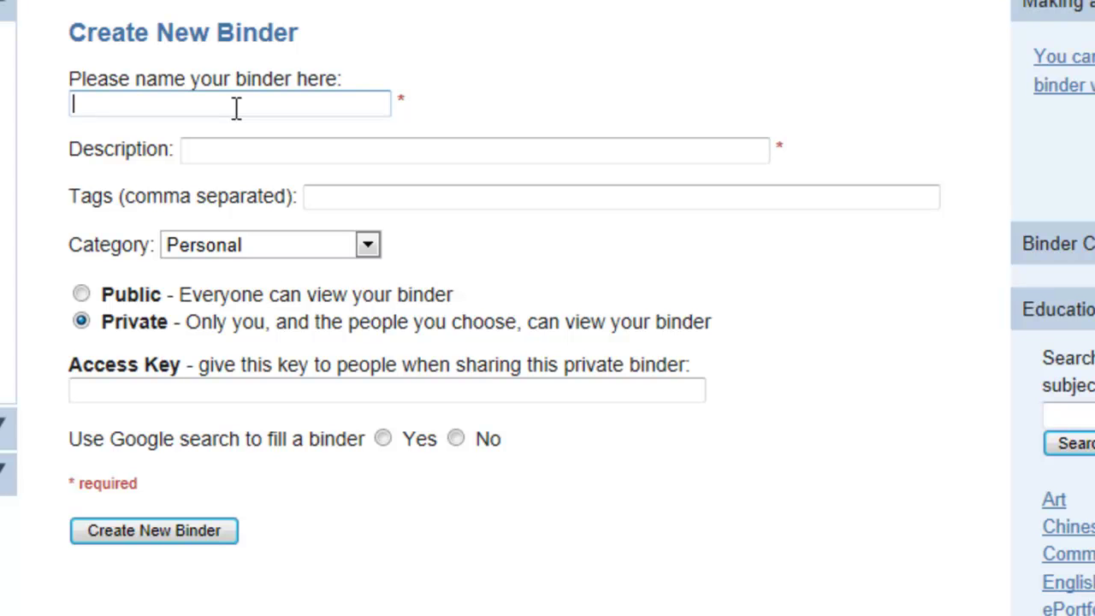
{"action": "type", "text": "J. Hill's Portfolio"}
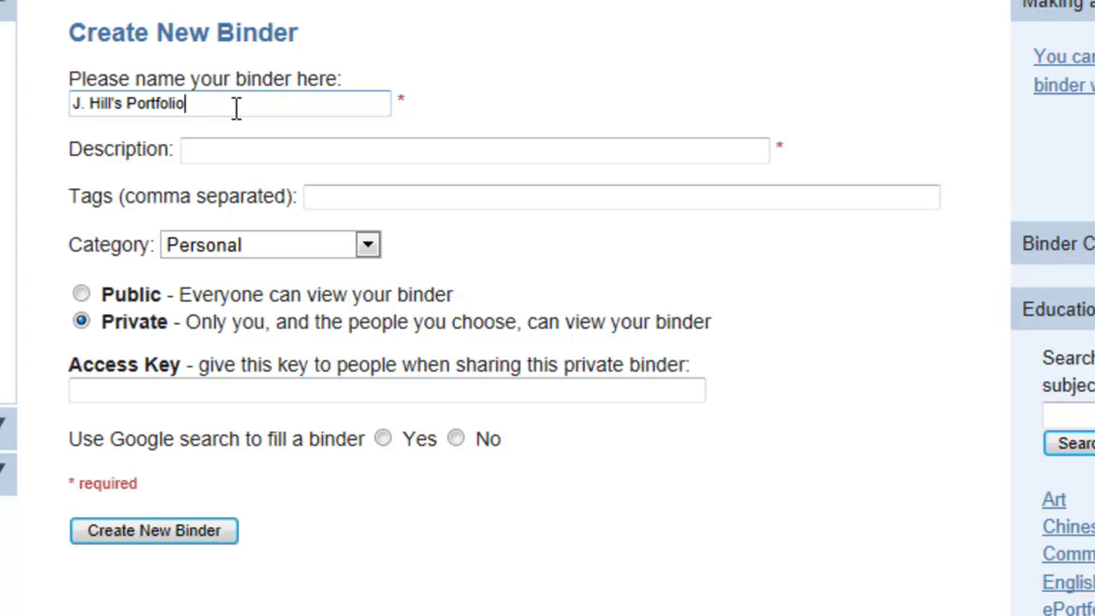
{"action": "key", "text": "Tab"}
{"action": "left_click", "coordinate": [266, 154]}
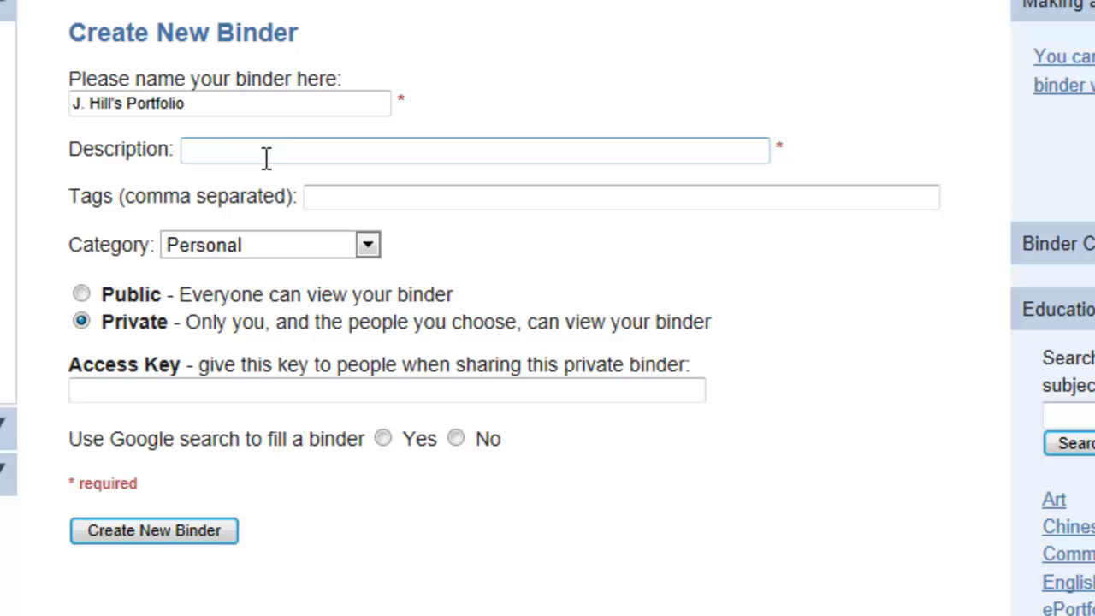
{"action": "type", "text": "Portfolio for J. "}
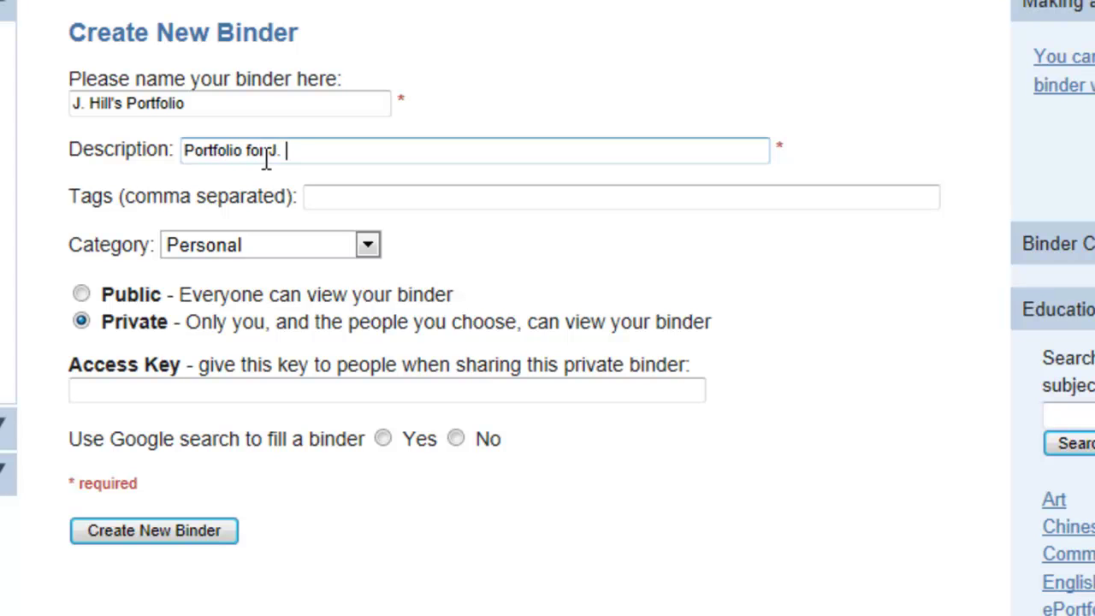
{"action": "type", "text": "Hill"}
{"action": "left_click", "coordinate": [383, 202]}
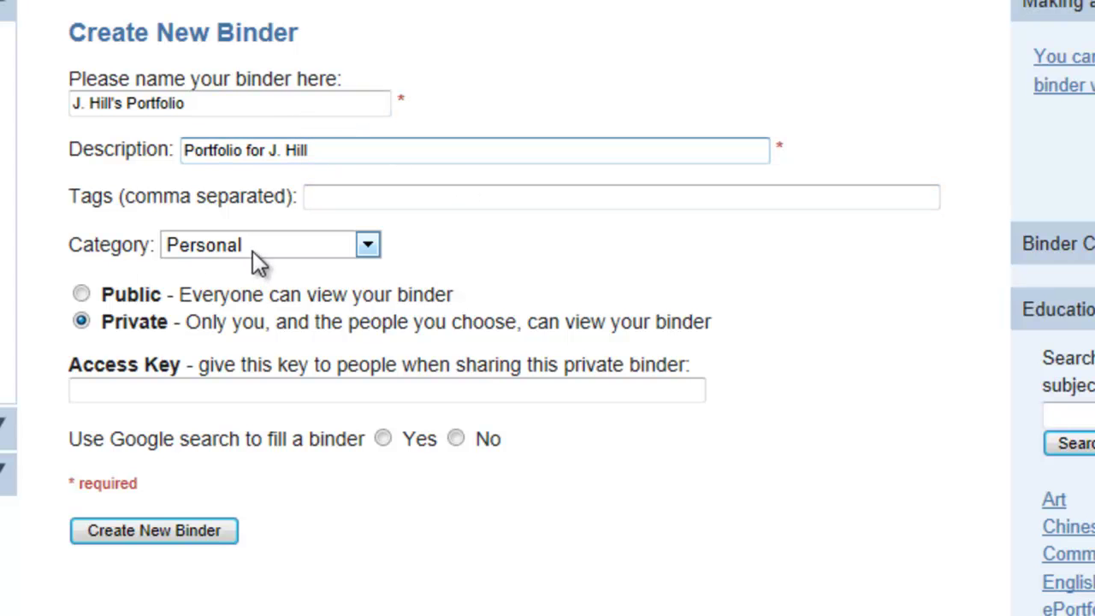
Keep category Personal, set visibility to Public, and create the binder
{"action": "left_click", "coordinate": [368, 245]}
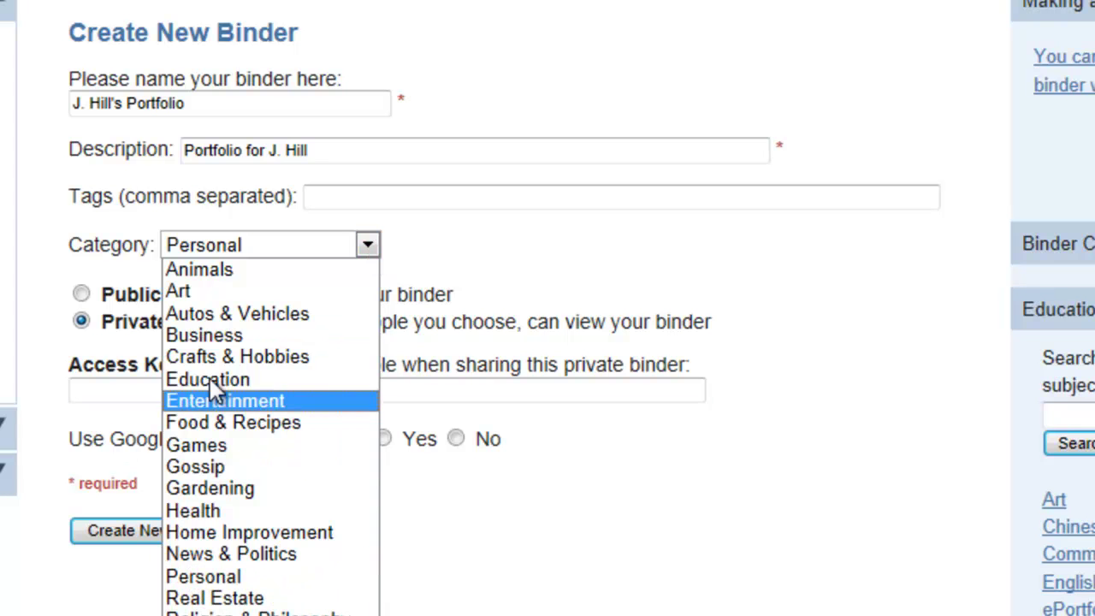
{"action": "left_click", "coordinate": [469, 233]}
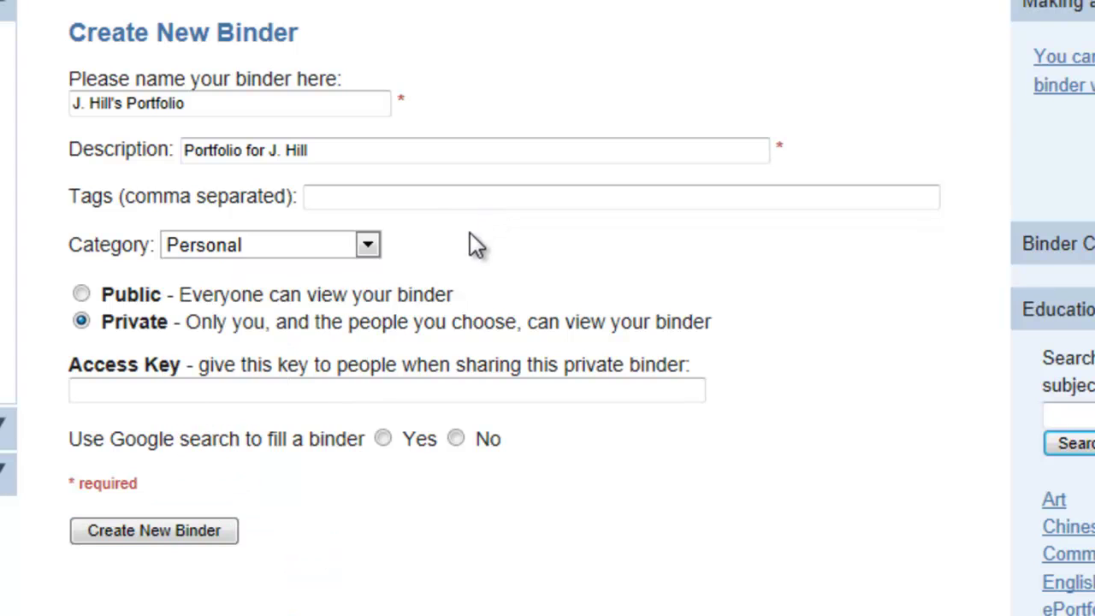
{"action": "left_click", "coordinate": [81, 292]}
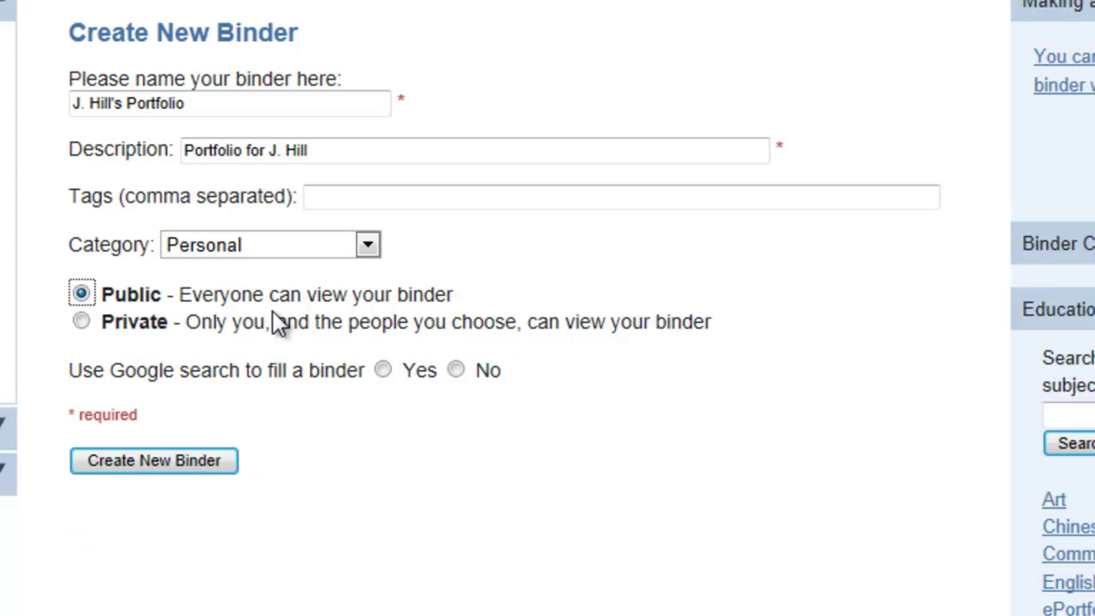
{"action": "left_click", "coordinate": [81, 324]}
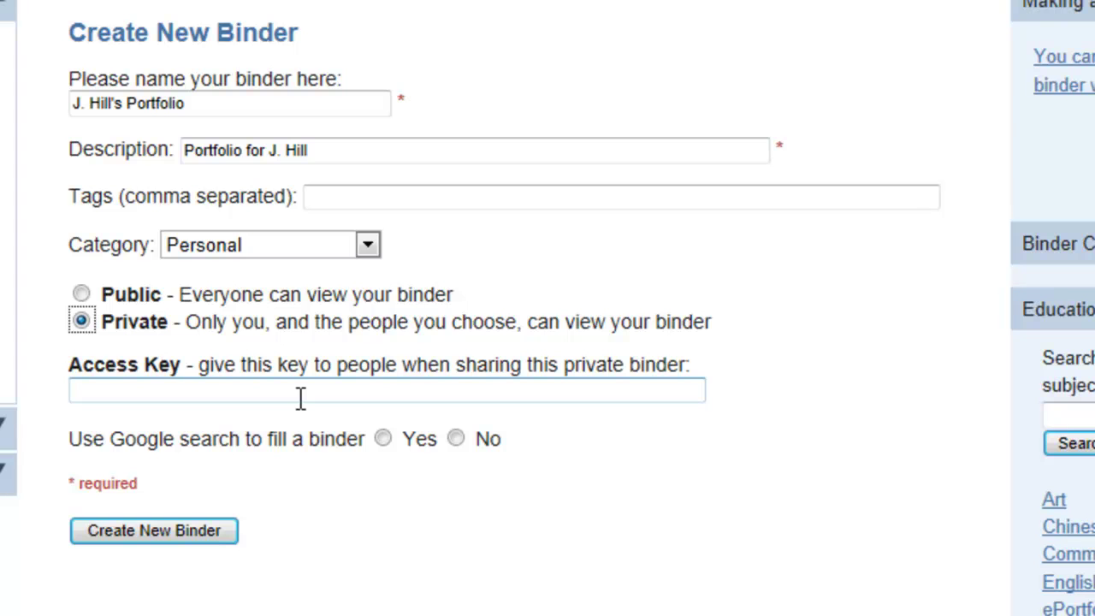
{"action": "left_click", "coordinate": [79, 293]}
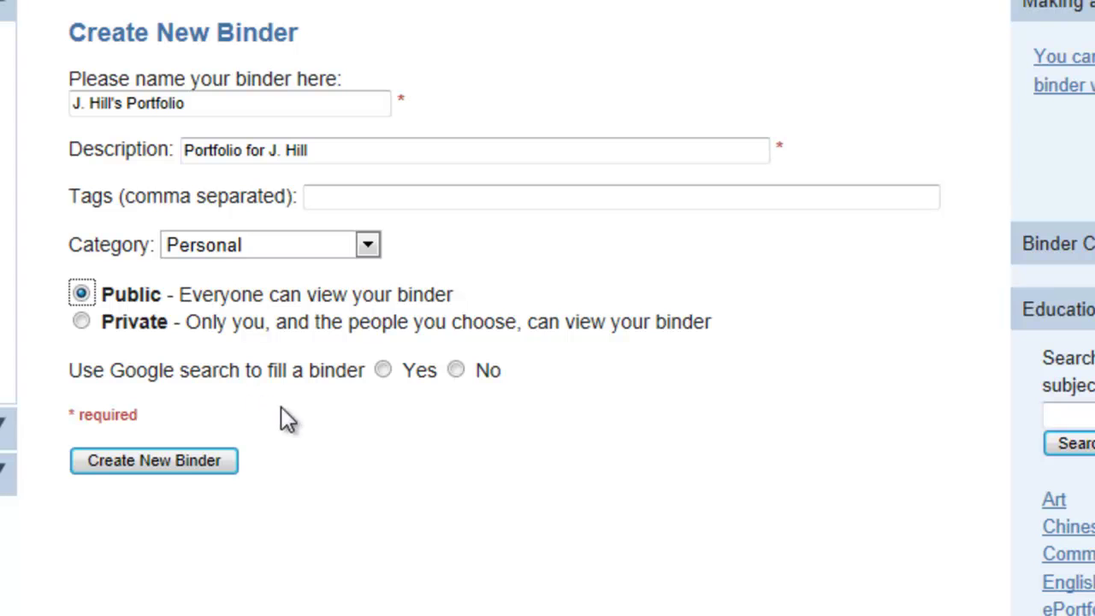
{"action": "left_click", "coordinate": [172, 460]}
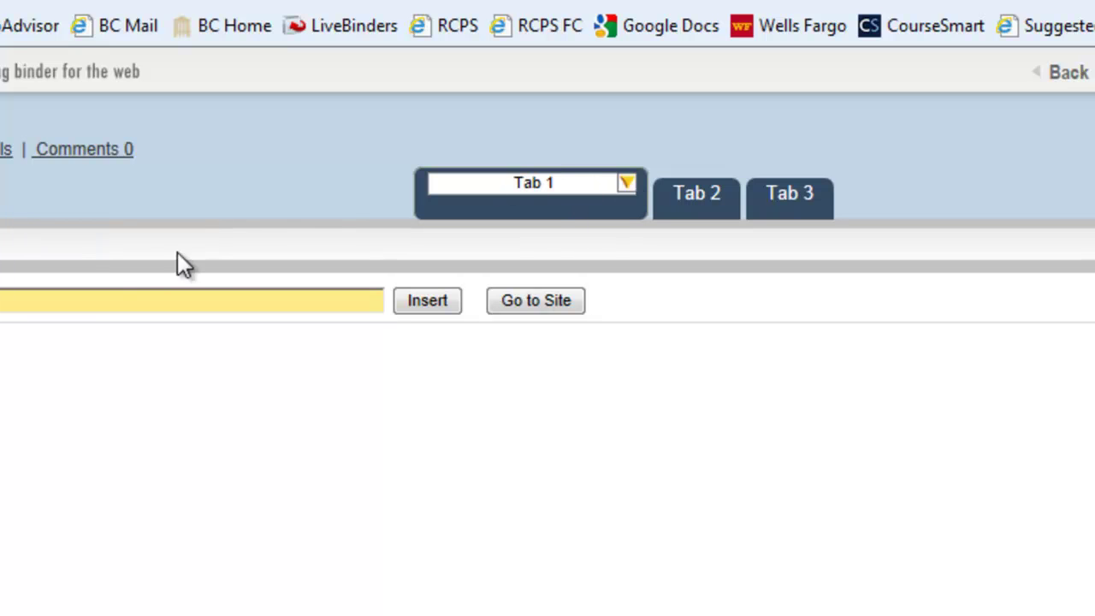
Rename the three default tabs to Learner Development, Learning Differences and Learning Environments
{"action": "left_click", "coordinate": [566, 186]}
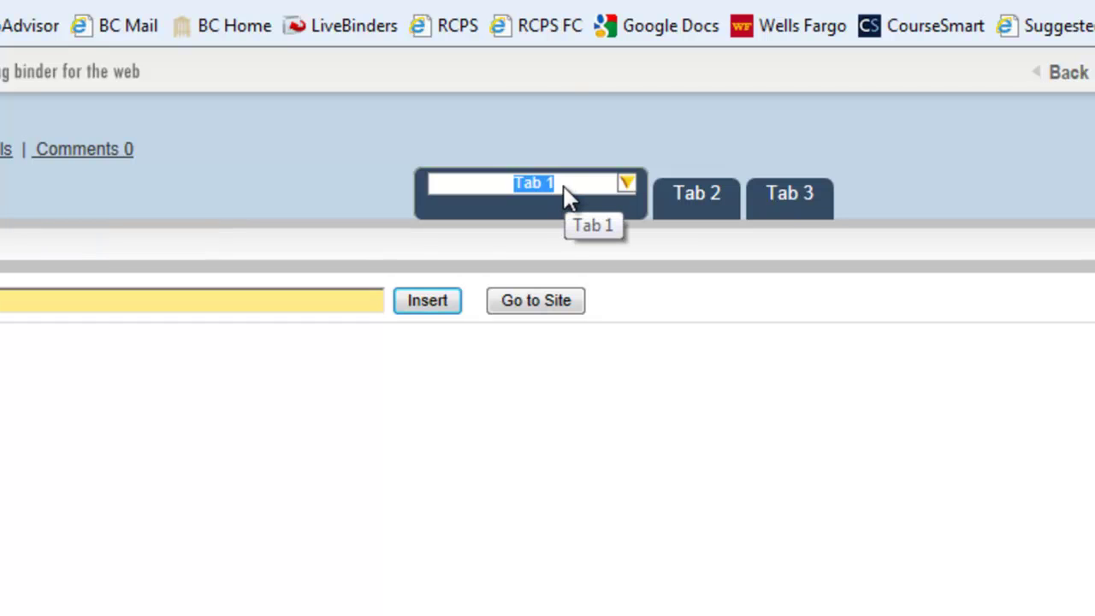
{"action": "type", "text": "Lear"}
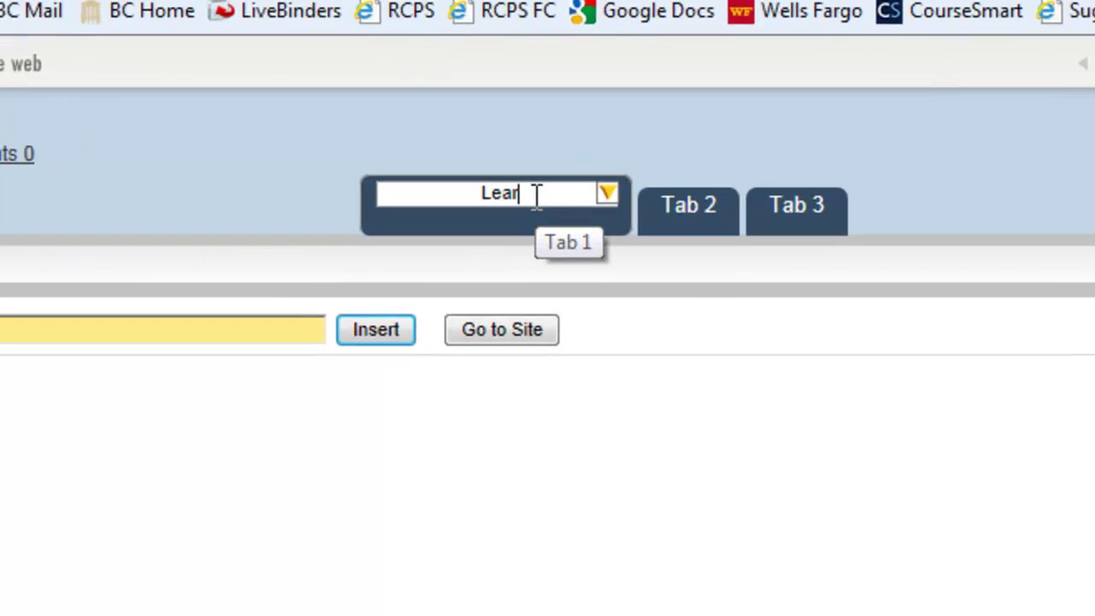
{"action": "type", "text": "ner Development"}
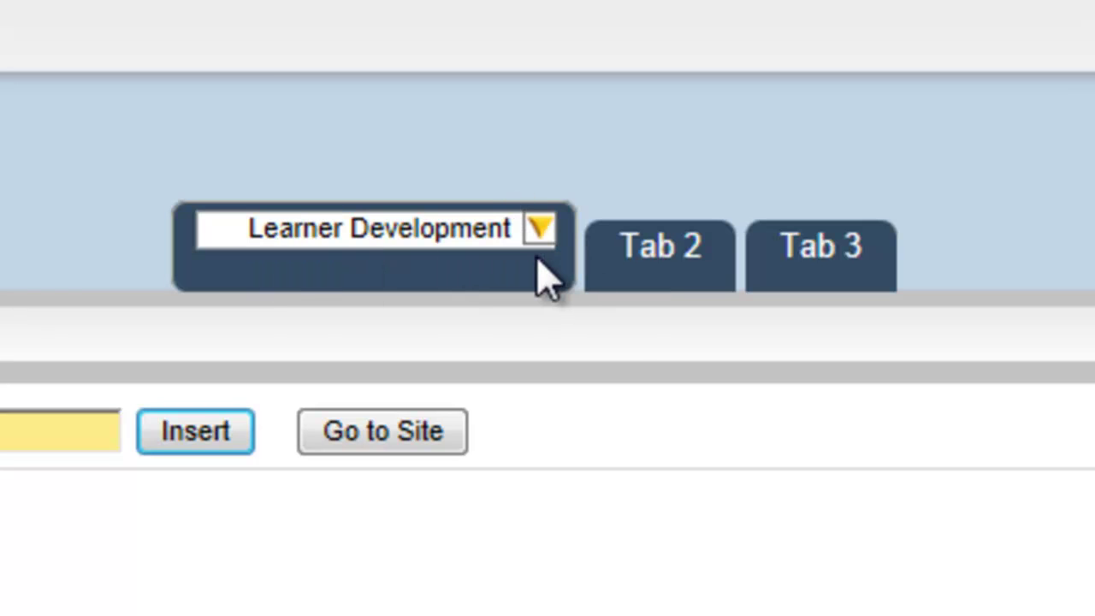
{"action": "left_click", "coordinate": [682, 272]}
{"action": "left_click_drag", "start_coordinate": [714, 229], "coordinate": [573, 221]}
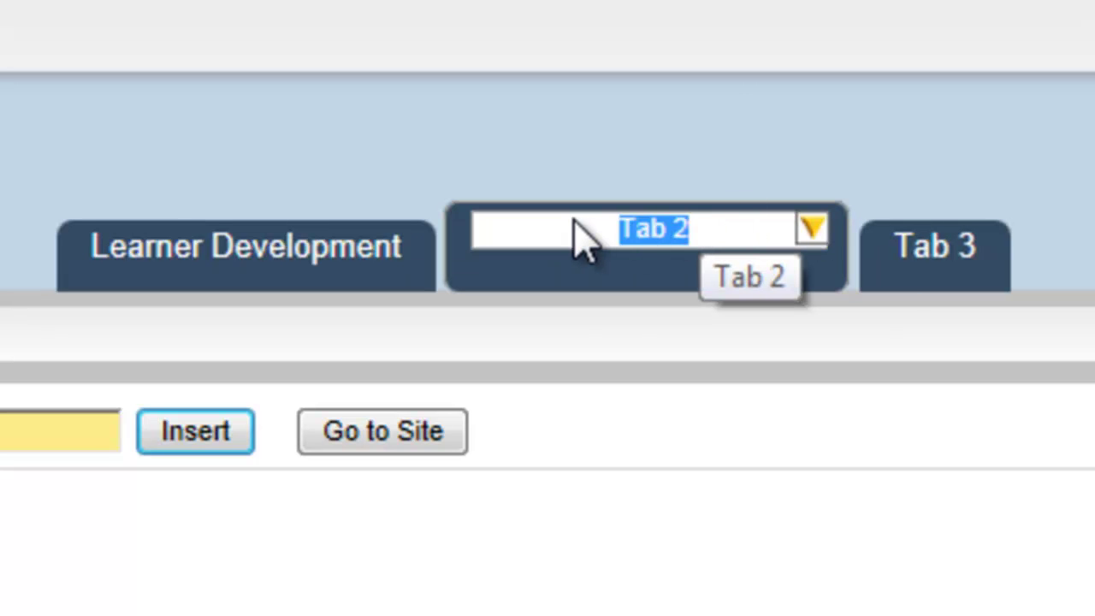
{"action": "type", "text": "Le"}
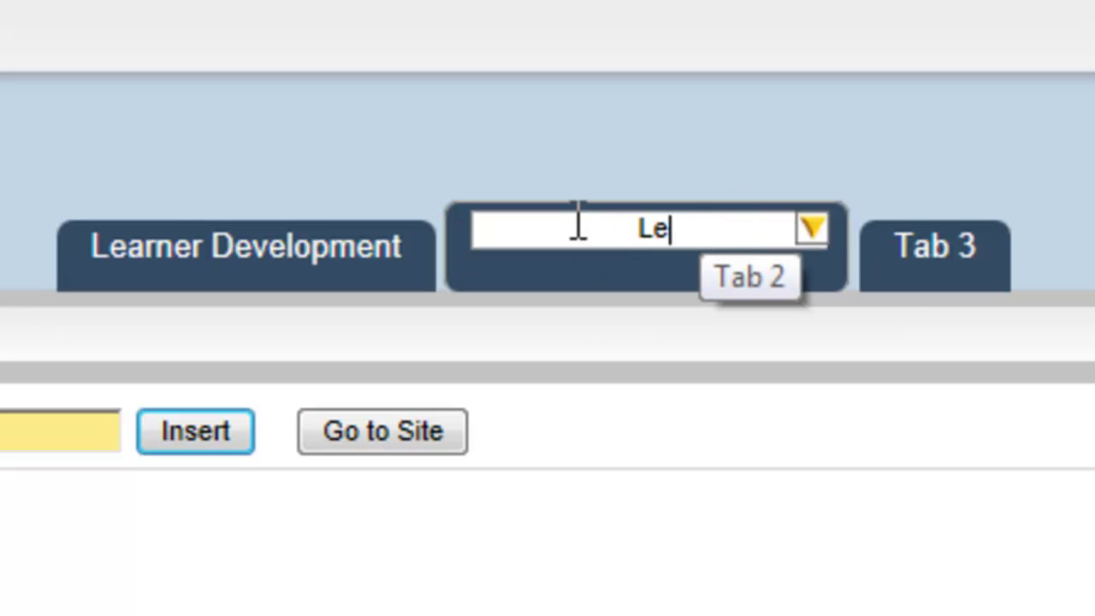
{"action": "type", "text": "arning Differences"}
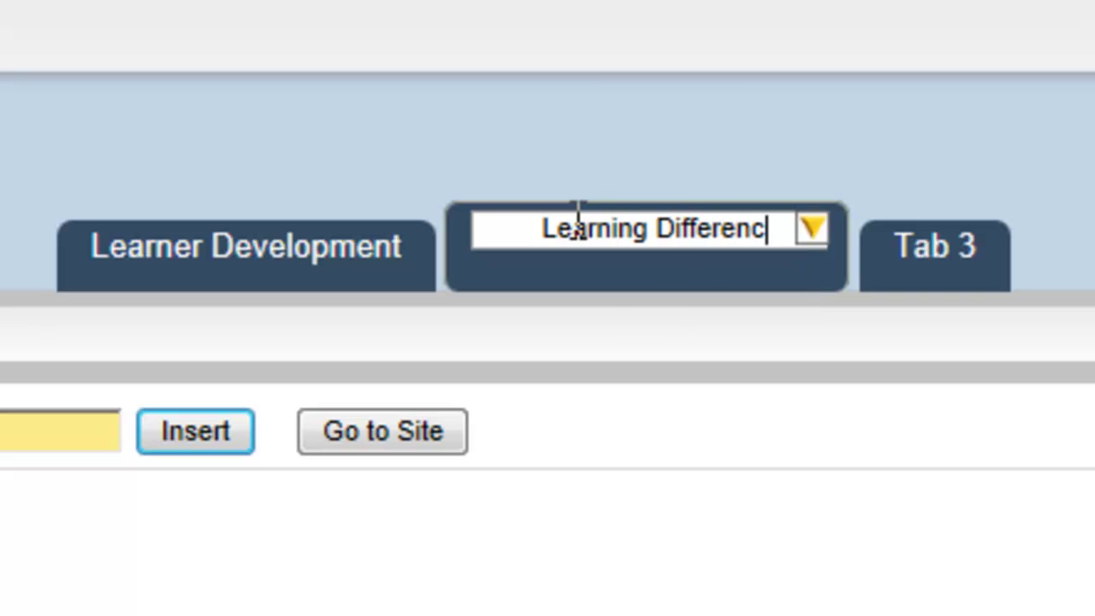
{"action": "left_click", "coordinate": [934, 256]}
{"action": "left_click_drag", "start_coordinate": [998, 235], "coordinate": [774, 231]}
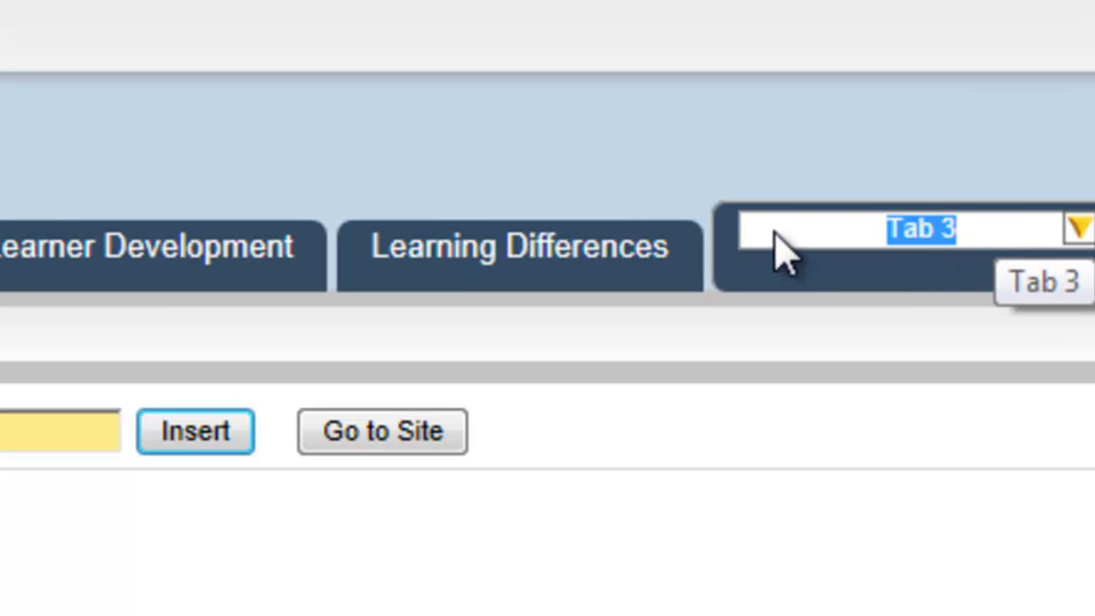
{"action": "type", "text": "Learning "}
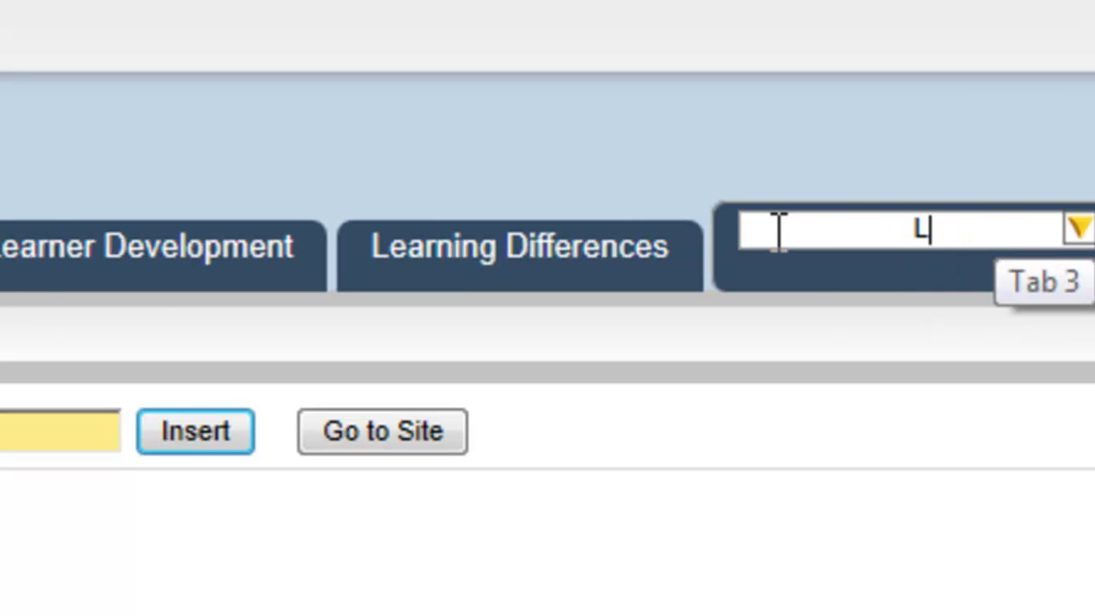
{"action": "type", "text": "Environ"}
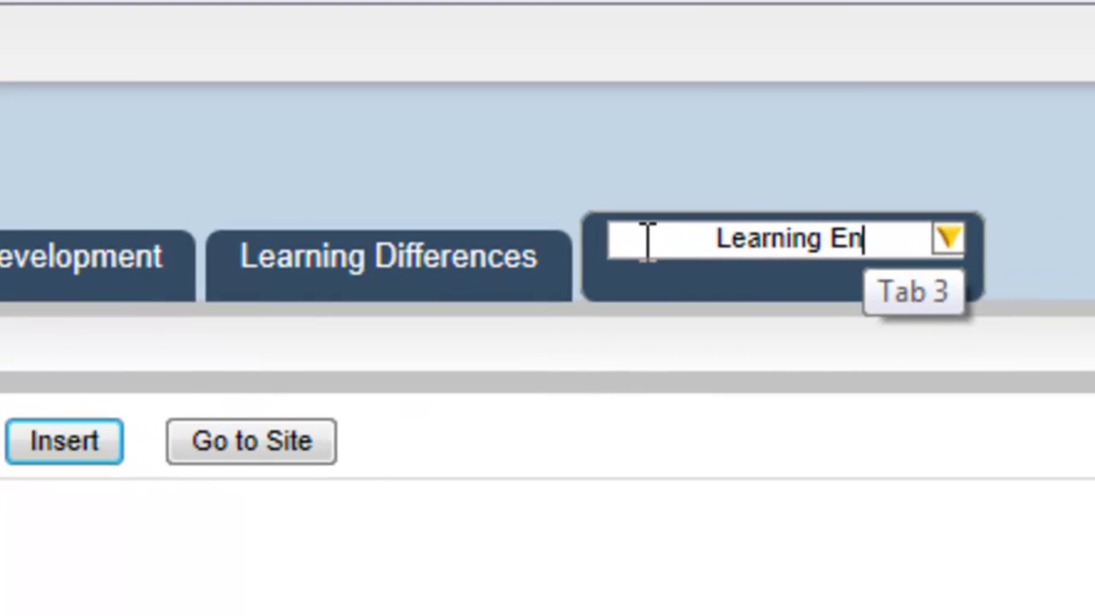
{"action": "type", "text": "ments"}
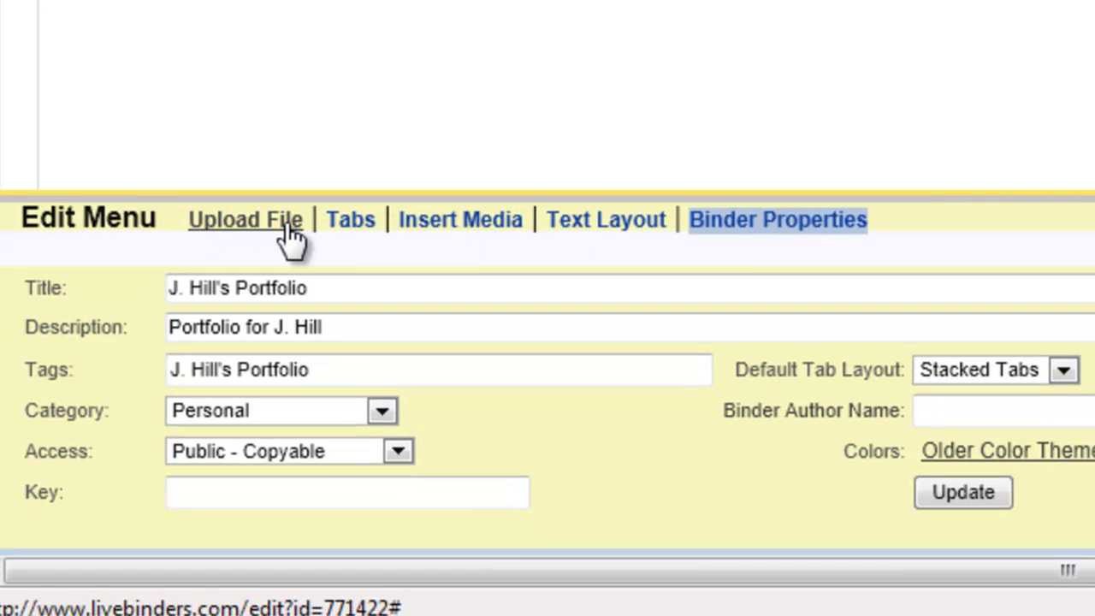
Add an About Me tab and move it to the front of the tabs
{"action": "left_click", "coordinate": [345, 227]}
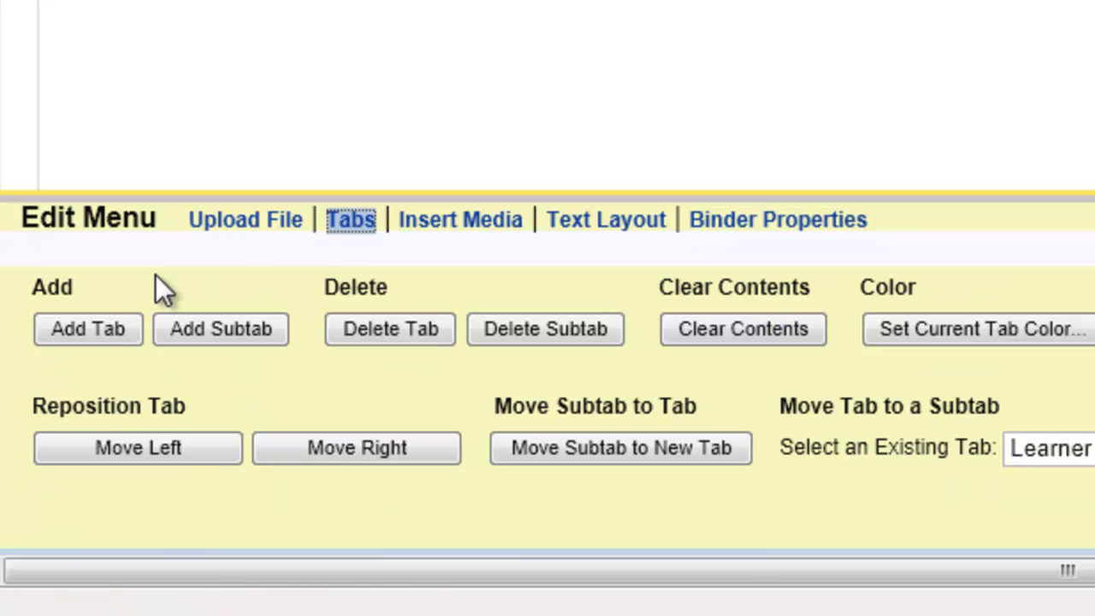
{"action": "left_click", "coordinate": [75, 330]}
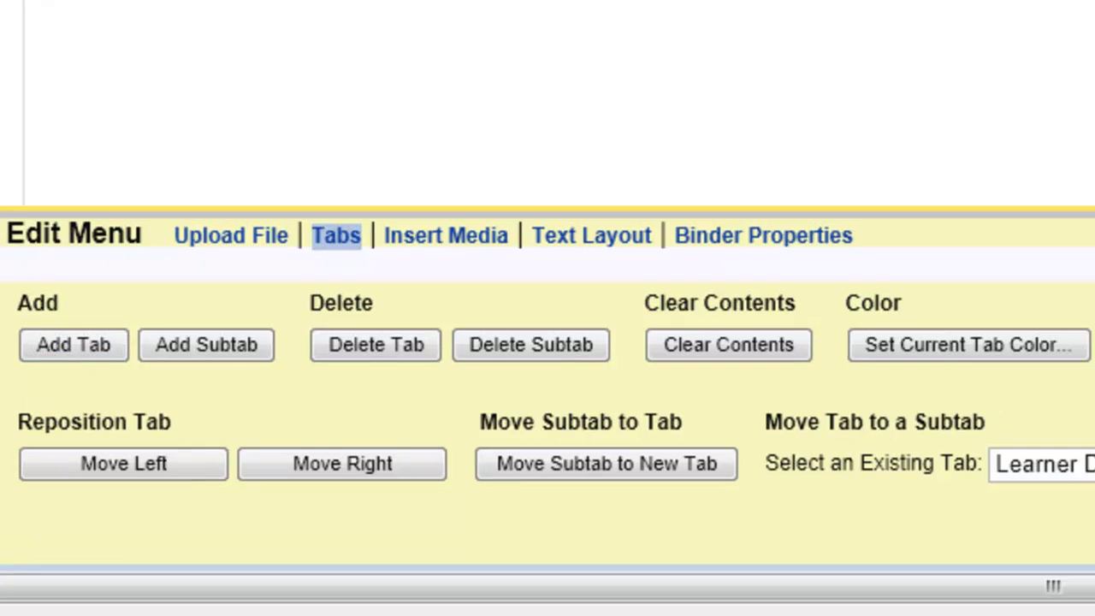
{"action": "type", "text": "About M"}
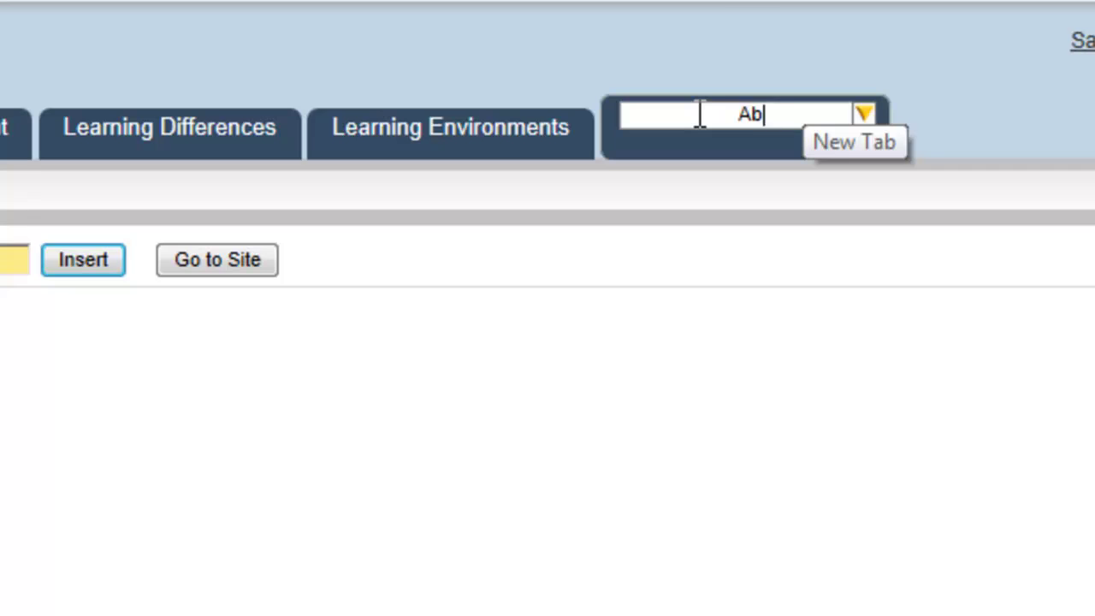
{"action": "type", "text": "e"}
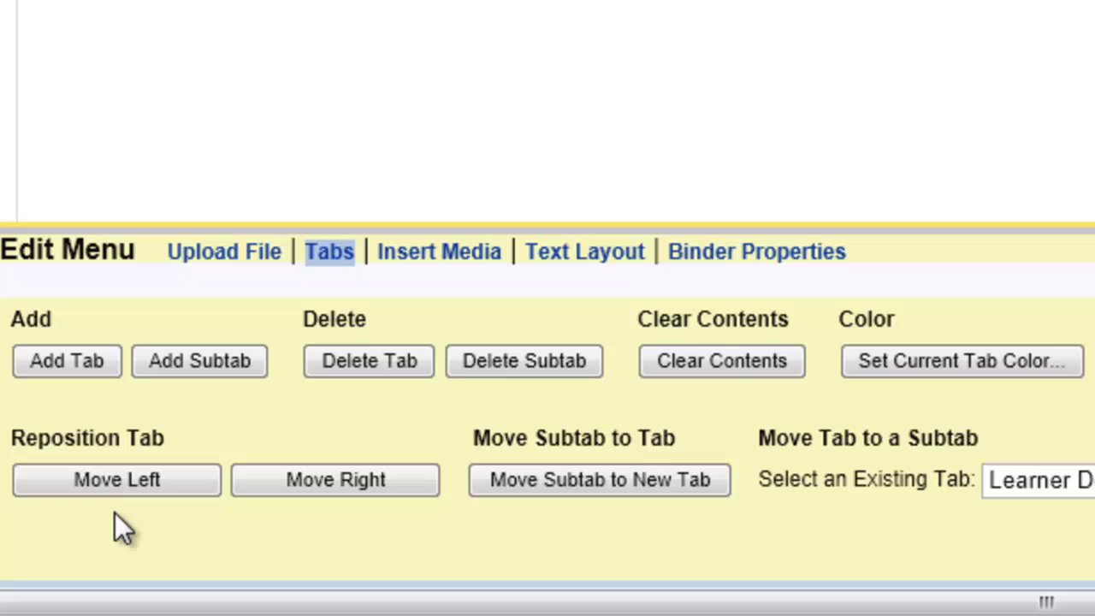
{"action": "left_click", "coordinate": [94, 473]}
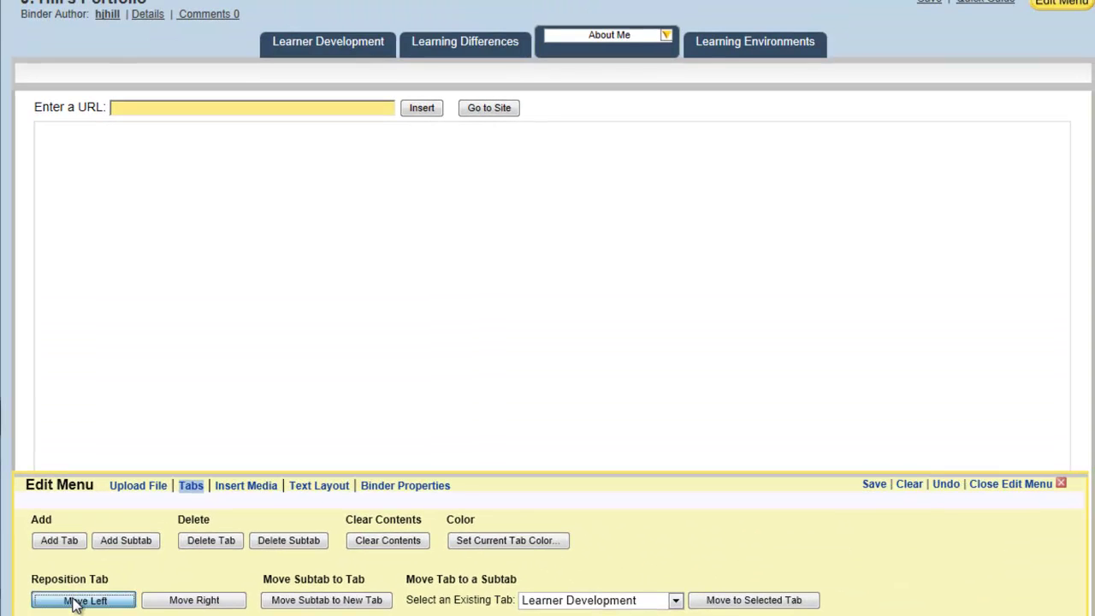
{"action": "left_click", "coordinate": [80, 582]}
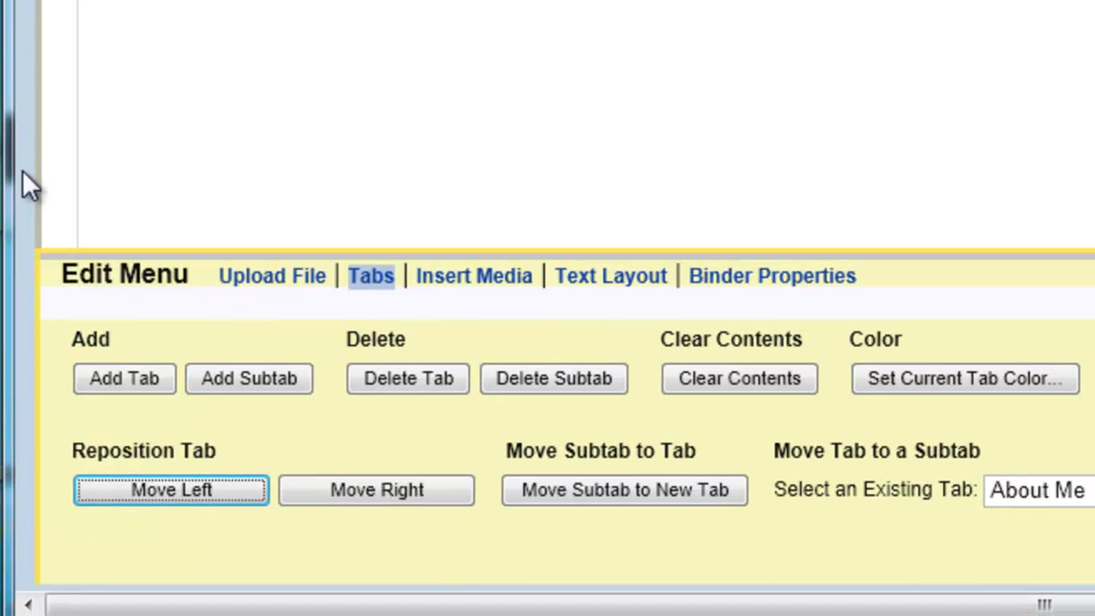
Add a Content Knowledge tab and move it one place to the right
{"action": "left_click", "coordinate": [105, 377]}
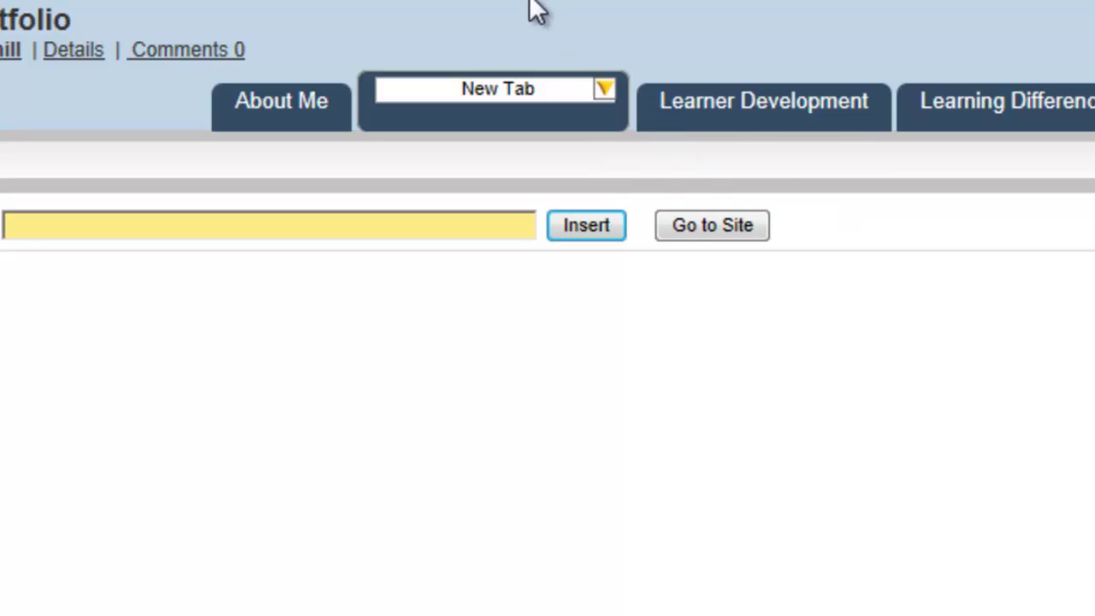
{"action": "triple_click", "coordinate": [542, 90]}
{"action": "type", "text": "Content Knowle"}
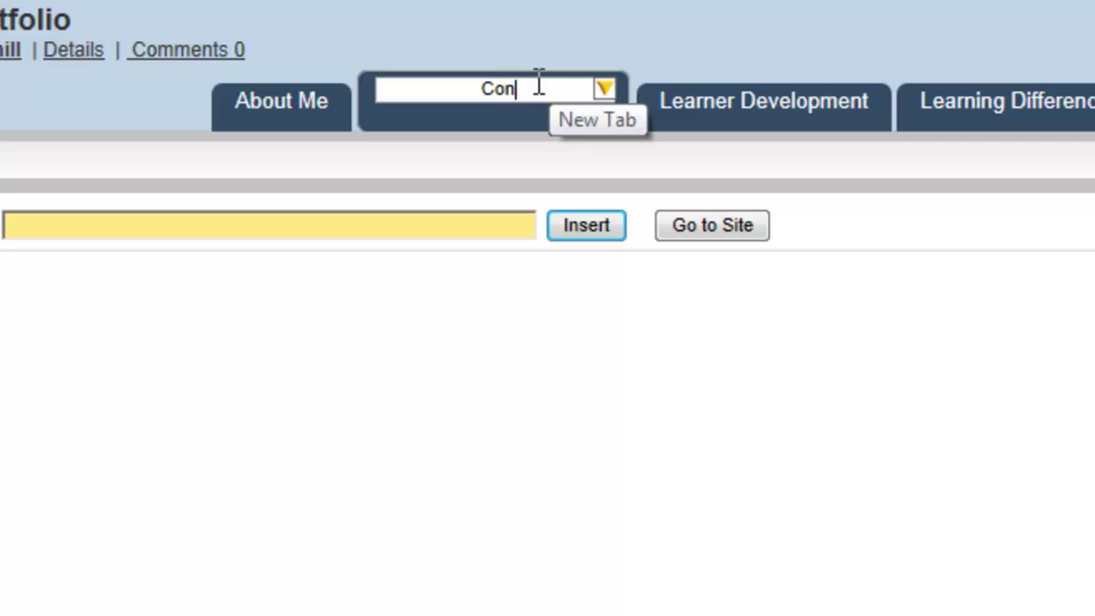
{"action": "type", "text": "dge"}
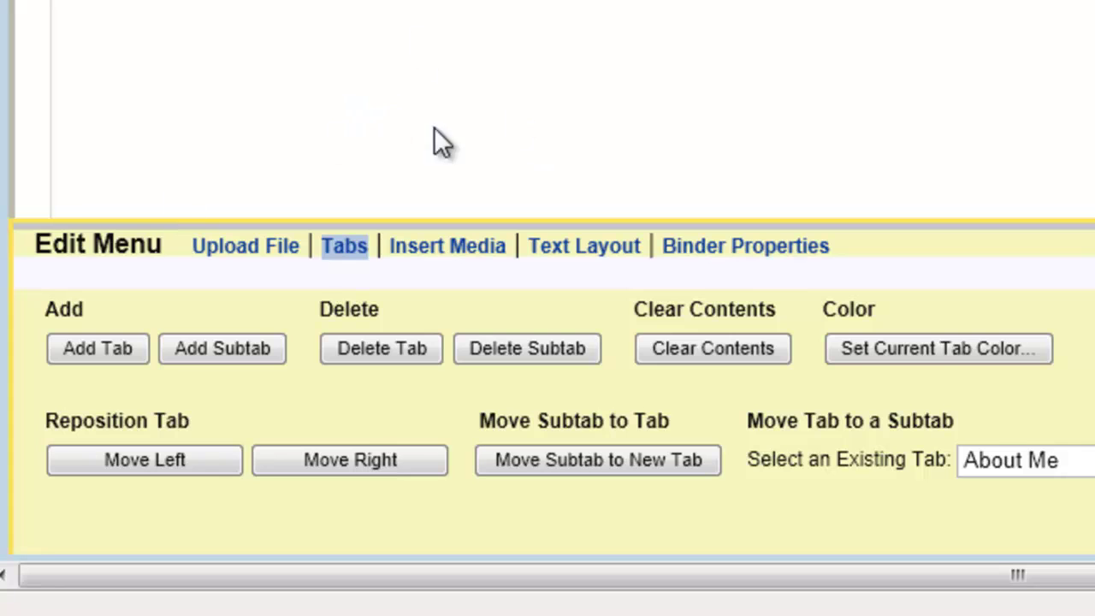
{"action": "left_click", "coordinate": [356, 457]}
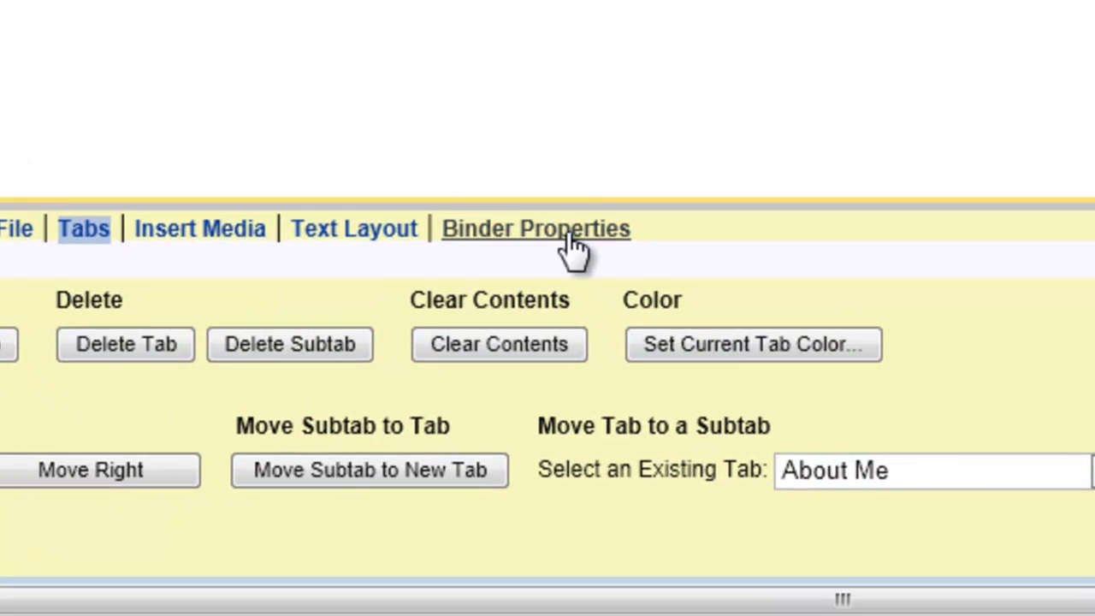
Enter the binder author's name in Binder Properties
{"action": "left_click", "coordinate": [558, 248]}
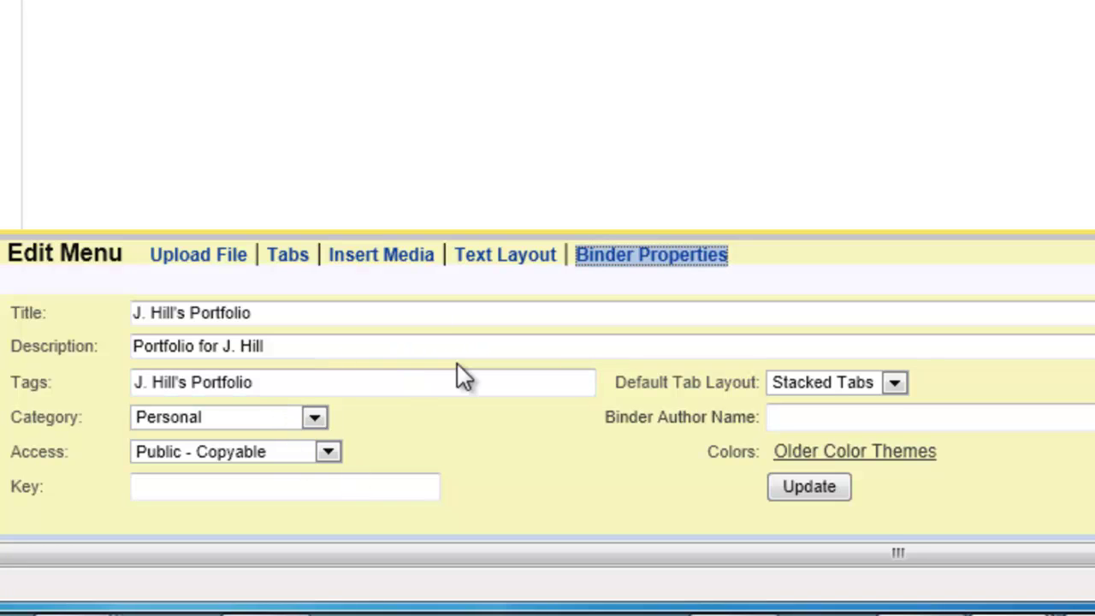
{"action": "left_click", "coordinate": [420, 337]}
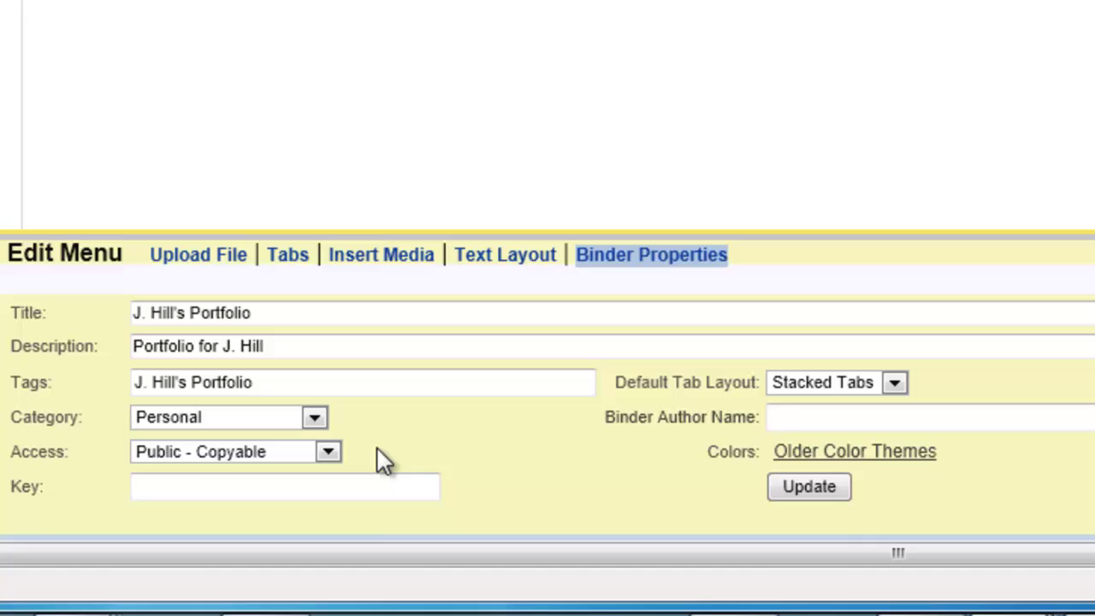
{"action": "left_click", "coordinate": [823, 422]}
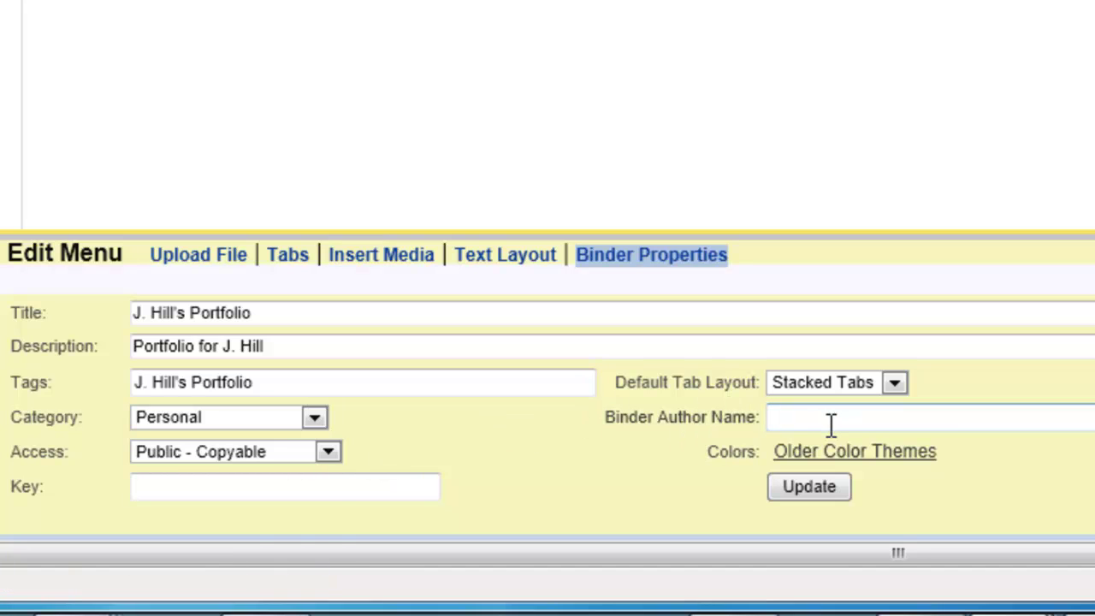
{"action": "type", "text": "Joe Hill"}
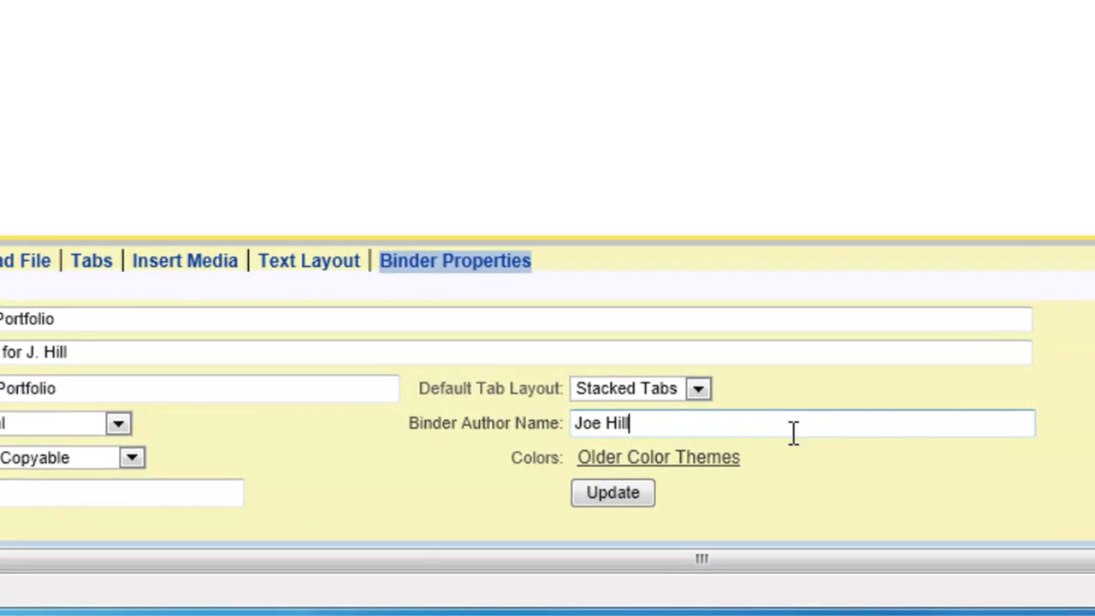
{"action": "left_click", "coordinate": [315, 472]}
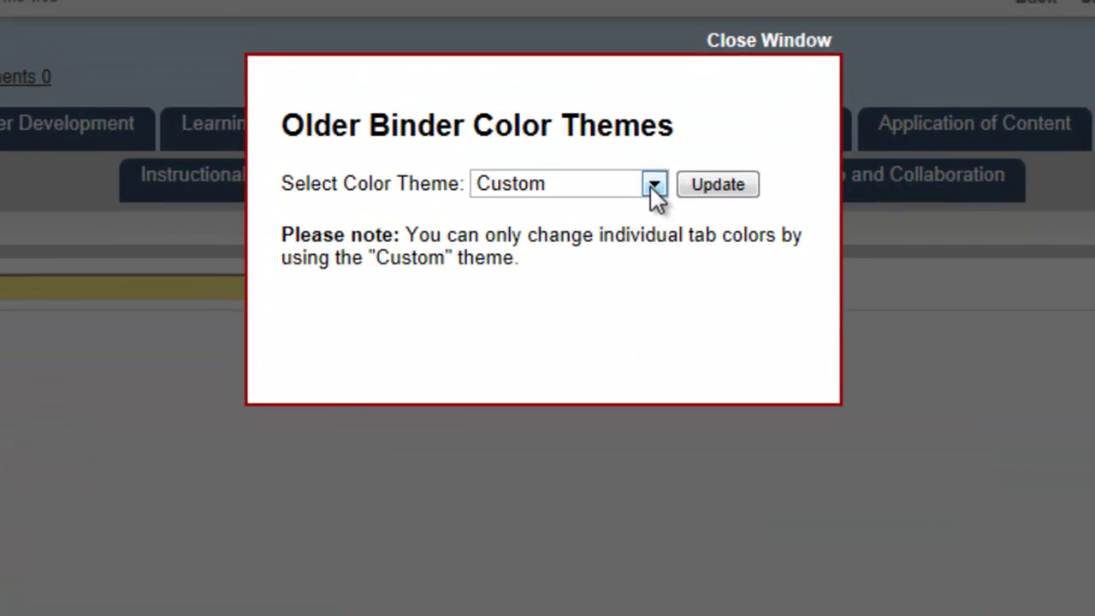
Apply the Steel Red colour theme and close the themes window
{"action": "left_click", "coordinate": [653, 185]}
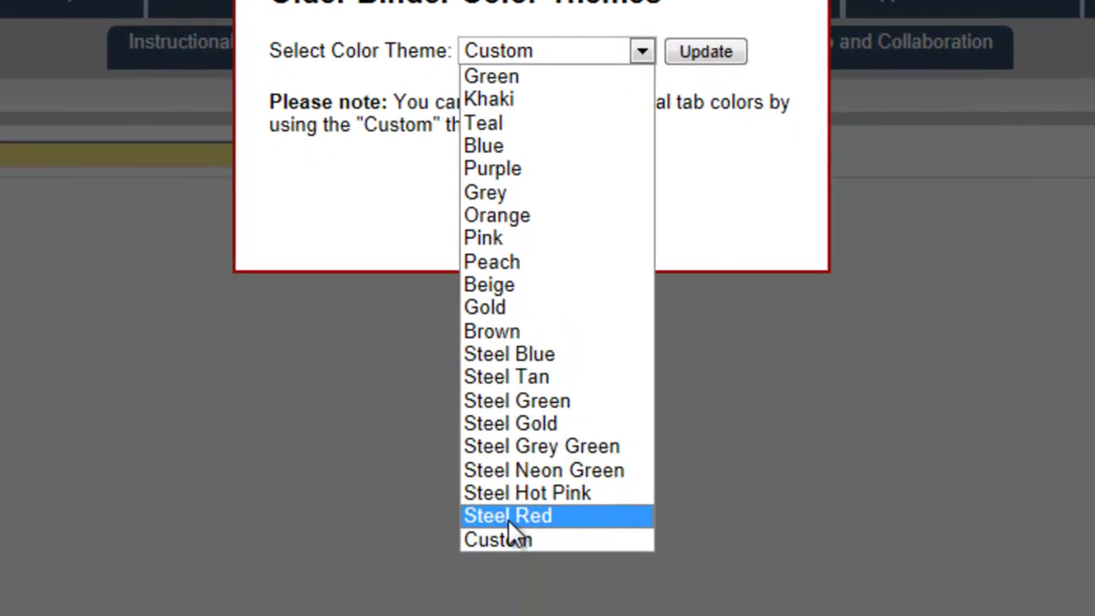
{"action": "left_click", "coordinate": [509, 520]}
{"action": "left_click", "coordinate": [704, 52]}
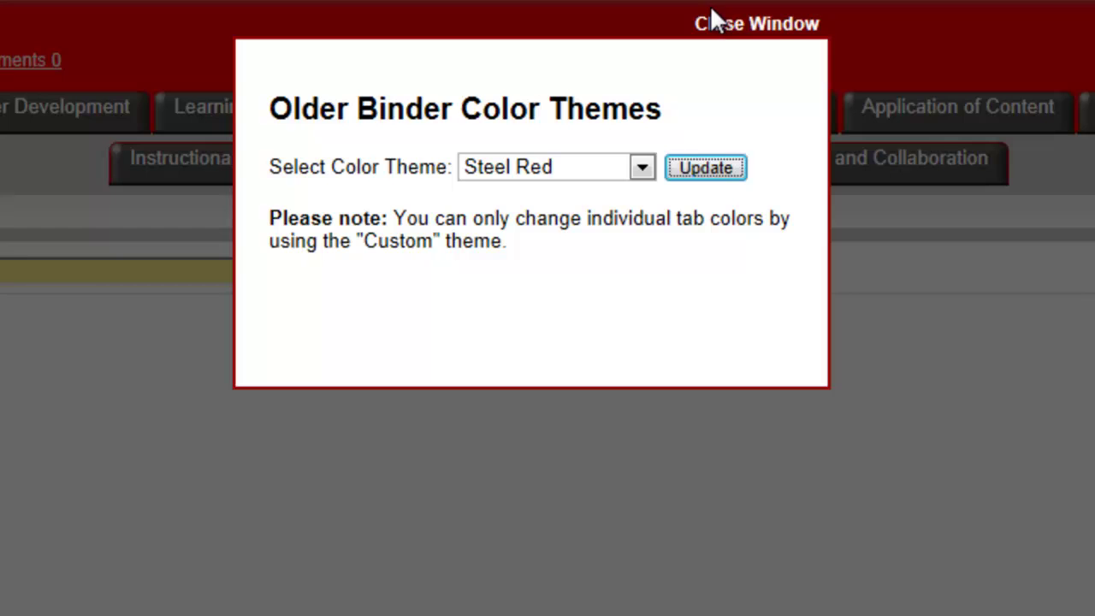
{"action": "left_click", "coordinate": [758, 29]}
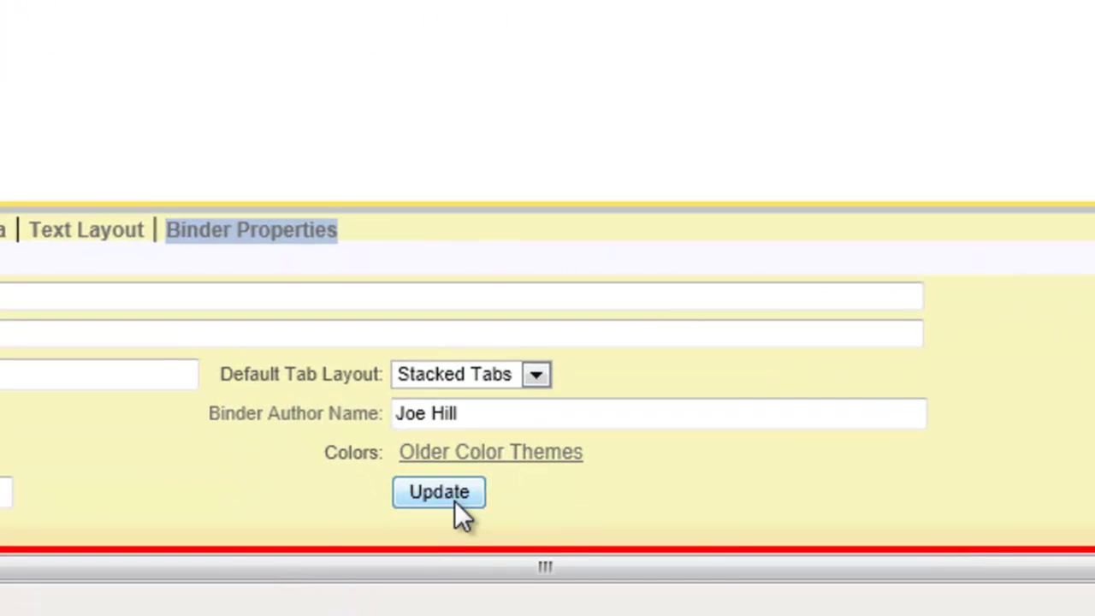
Update the binder properties and close the Edit Menu
{"action": "left_click", "coordinate": [454, 499]}
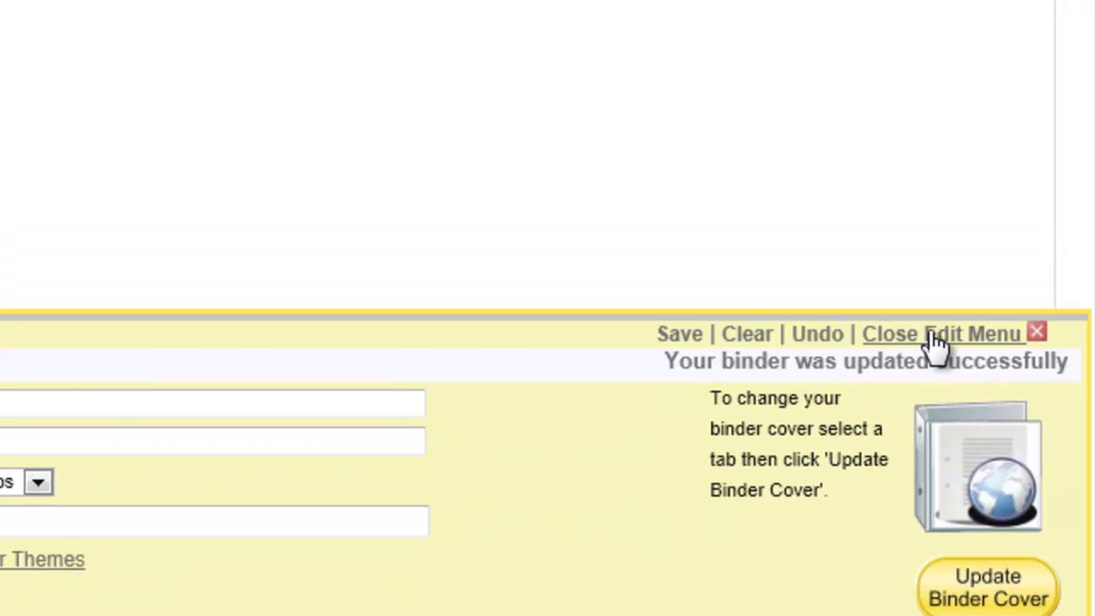
{"action": "left_click", "coordinate": [939, 336]}
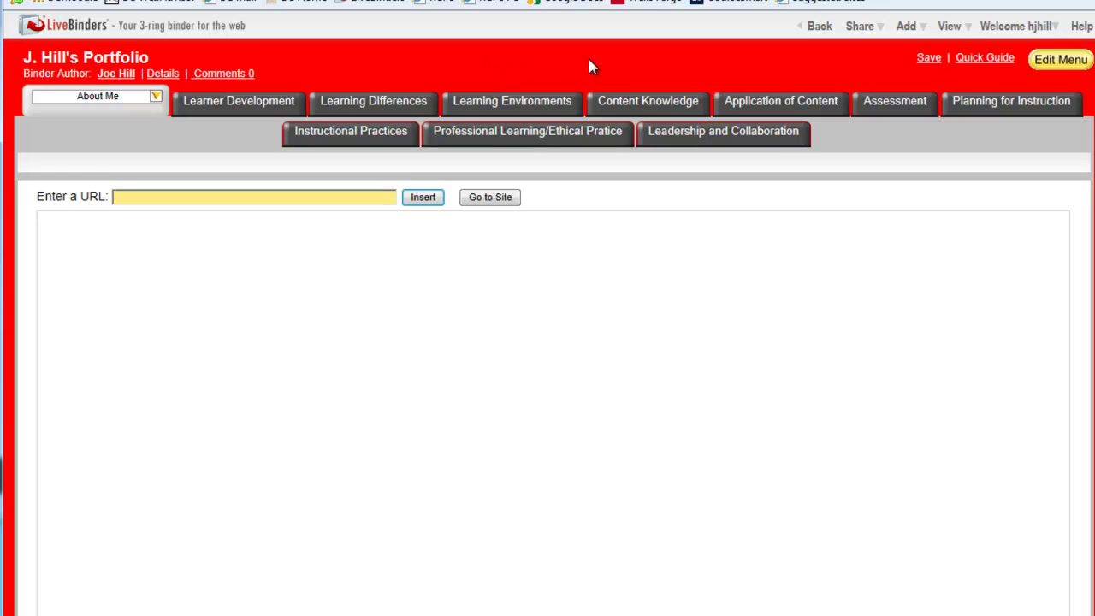
Switch to Present mode and view each of the eleven tabs, ending on About Me
{"action": "left_click", "coordinate": [949, 29]}
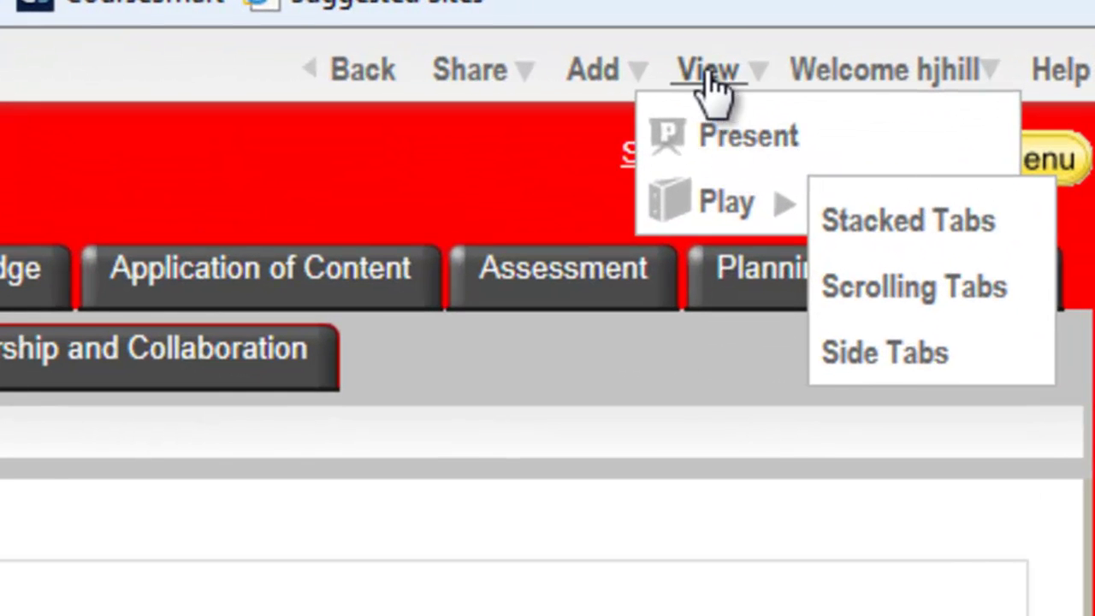
{"action": "left_click", "coordinate": [741, 149]}
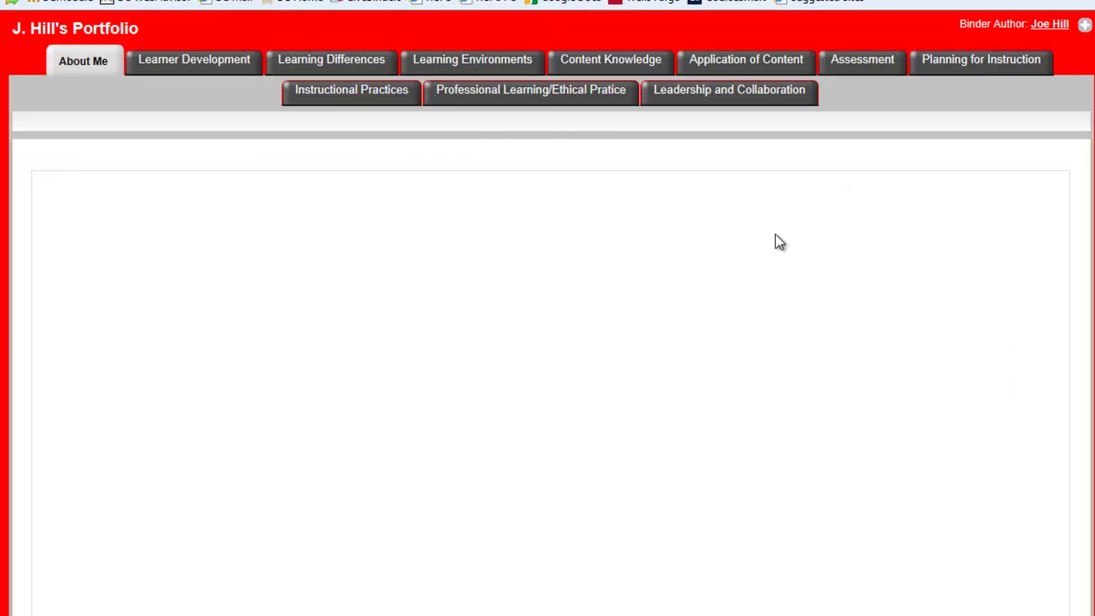
{"action": "left_click", "coordinate": [191, 68]}
{"action": "left_click", "coordinate": [367, 69]}
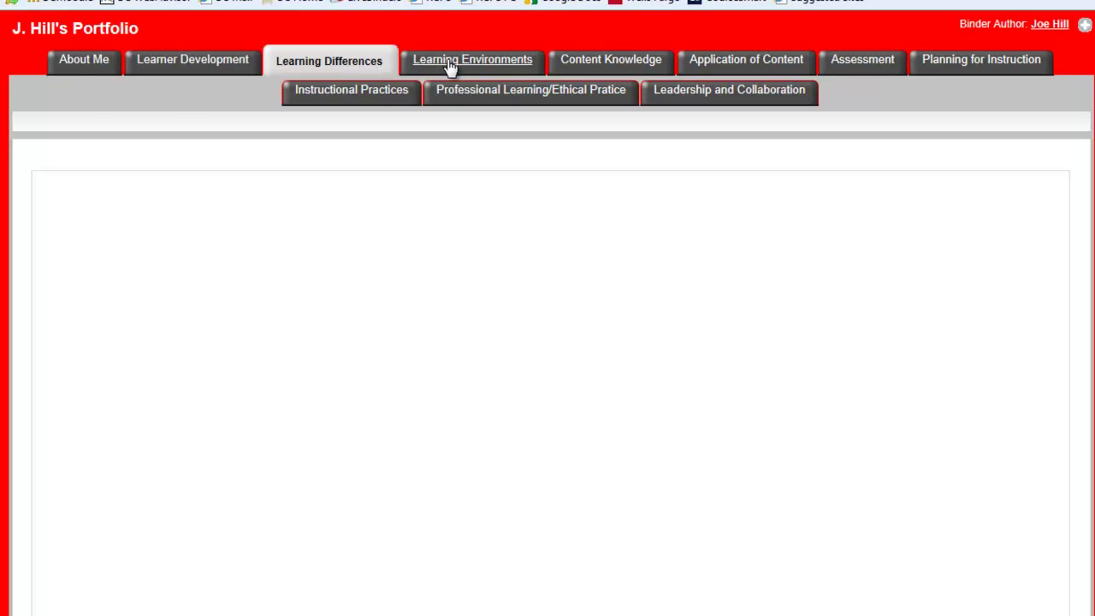
{"action": "left_click", "coordinate": [451, 69]}
{"action": "left_click", "coordinate": [599, 68]}
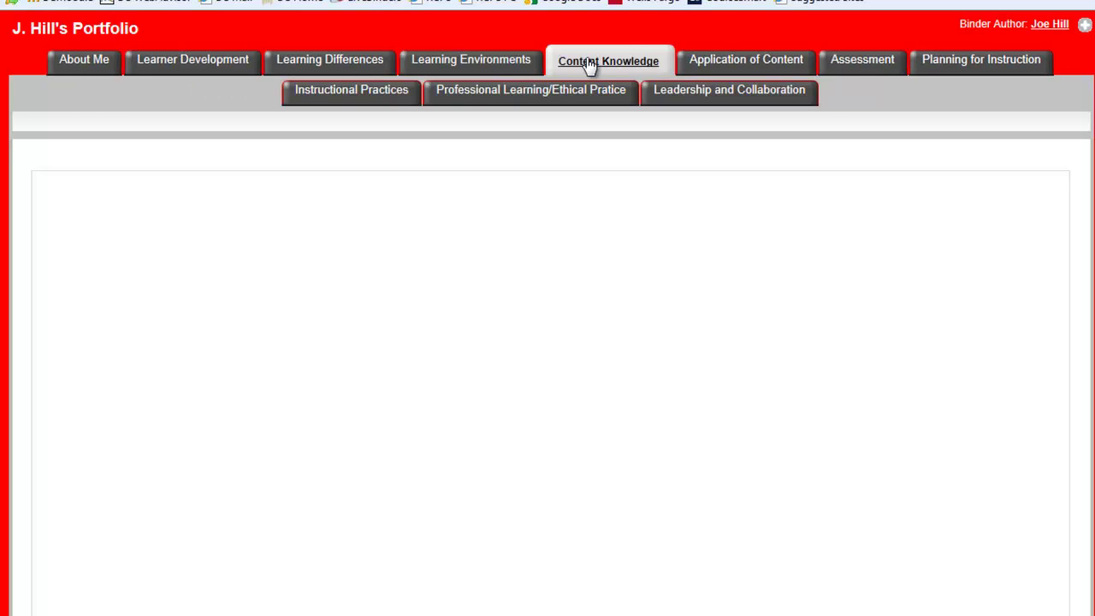
{"action": "left_click", "coordinate": [764, 68]}
{"action": "left_click", "coordinate": [866, 65]}
{"action": "left_click", "coordinate": [974, 65]}
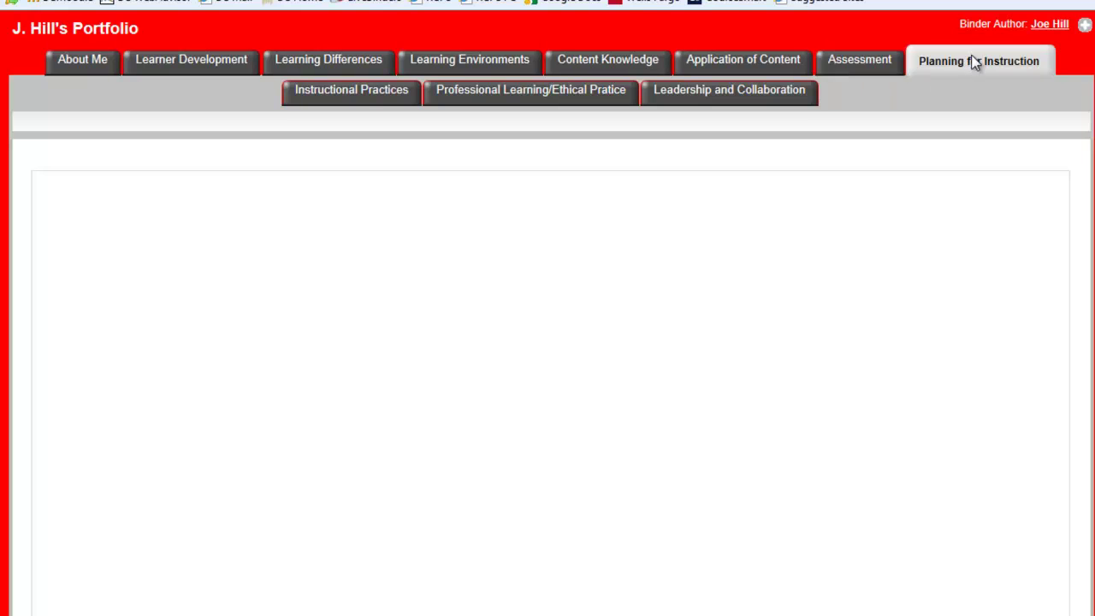
{"action": "left_click", "coordinate": [362, 96]}
{"action": "left_click", "coordinate": [513, 96]}
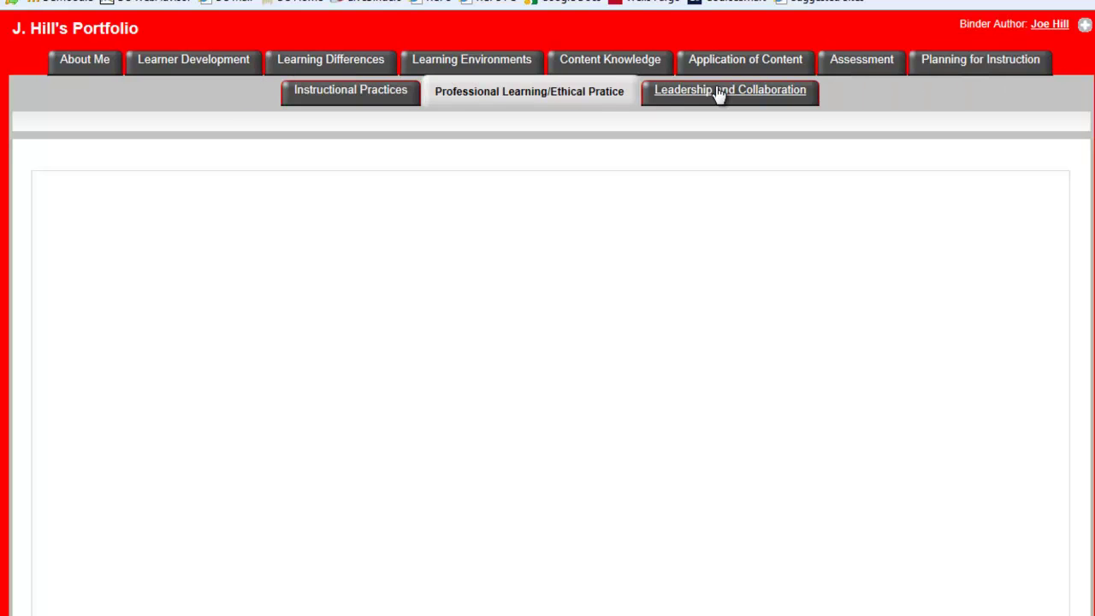
{"action": "left_click", "coordinate": [719, 95]}
{"action": "left_click", "coordinate": [94, 62]}
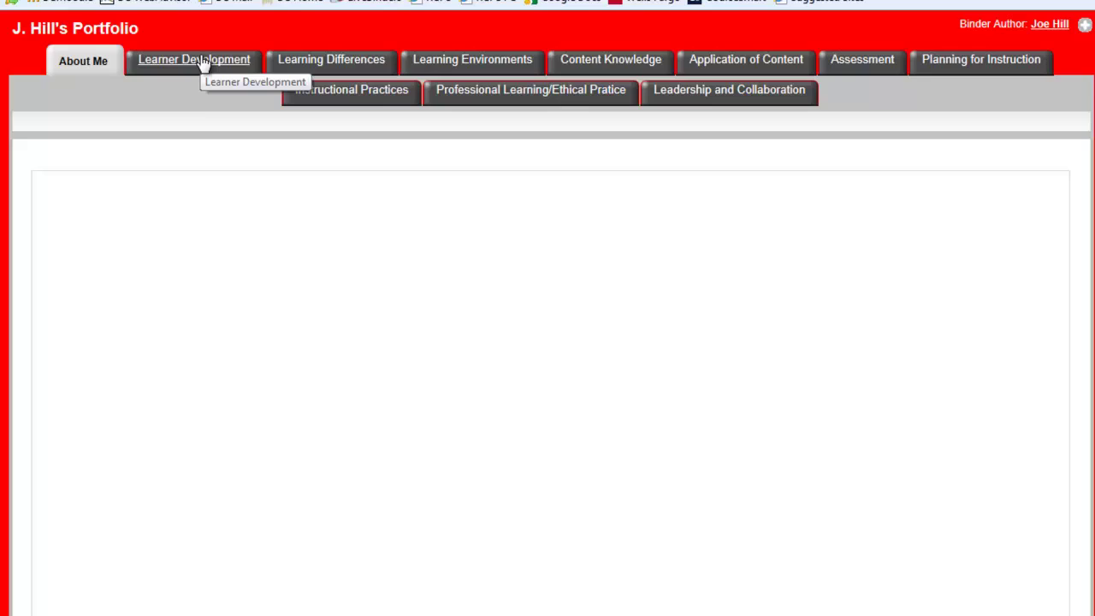